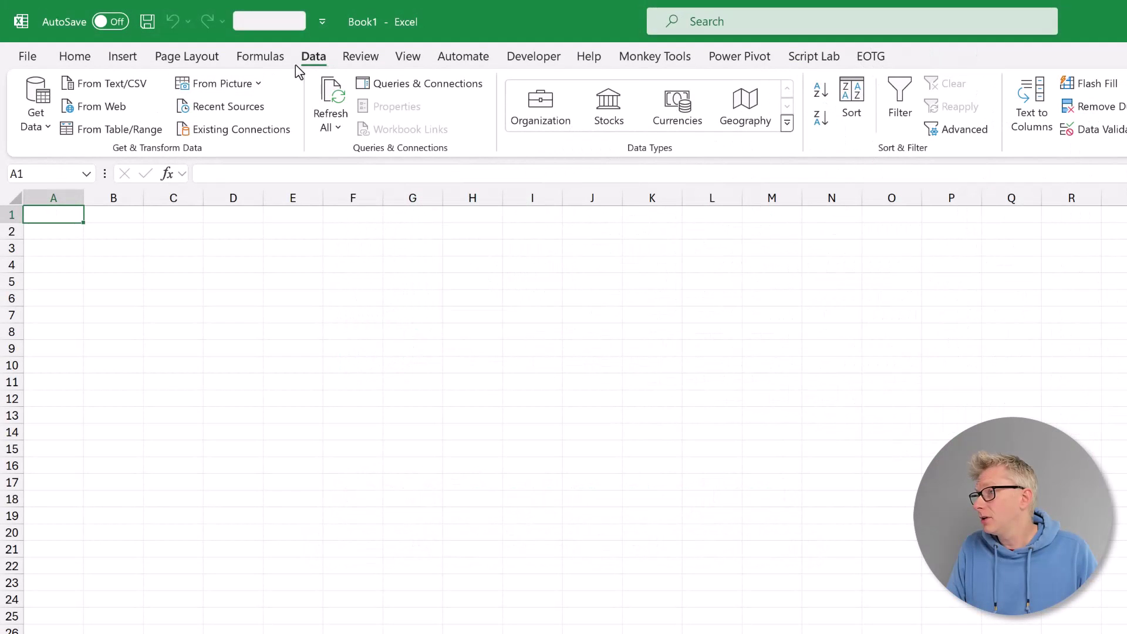
# - Import the workbook 0188 Data.xlsx into Power Query Editor, listing its 2022, 2023 and 2024 sheets
pyautogui.click(36, 112)
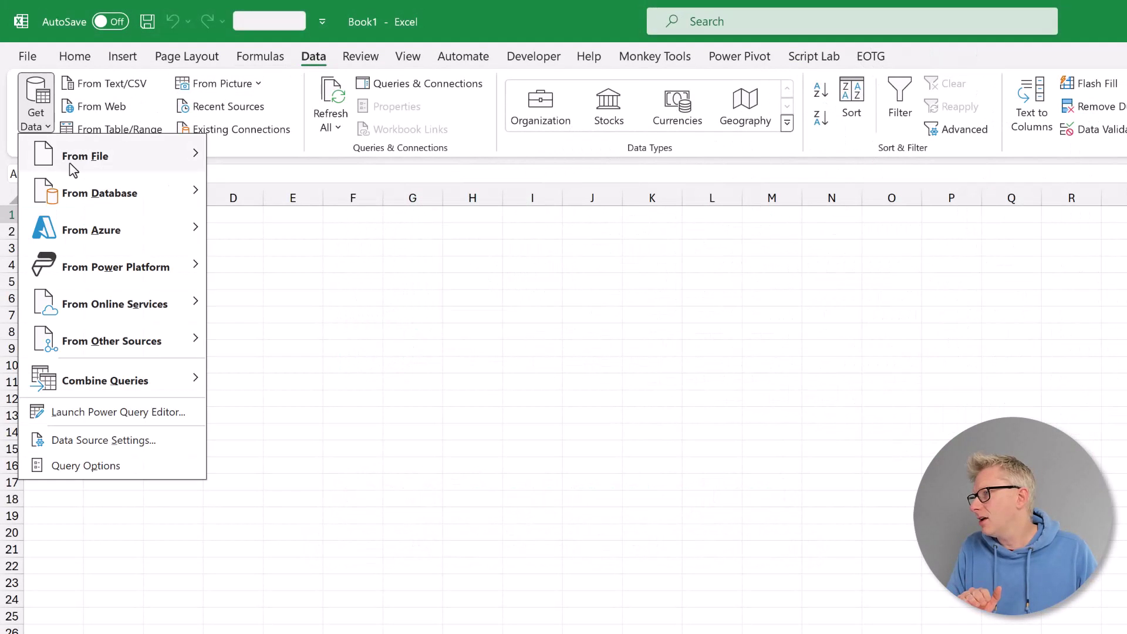
pyautogui.moveTo(75, 169)
pyautogui.click(302, 156)
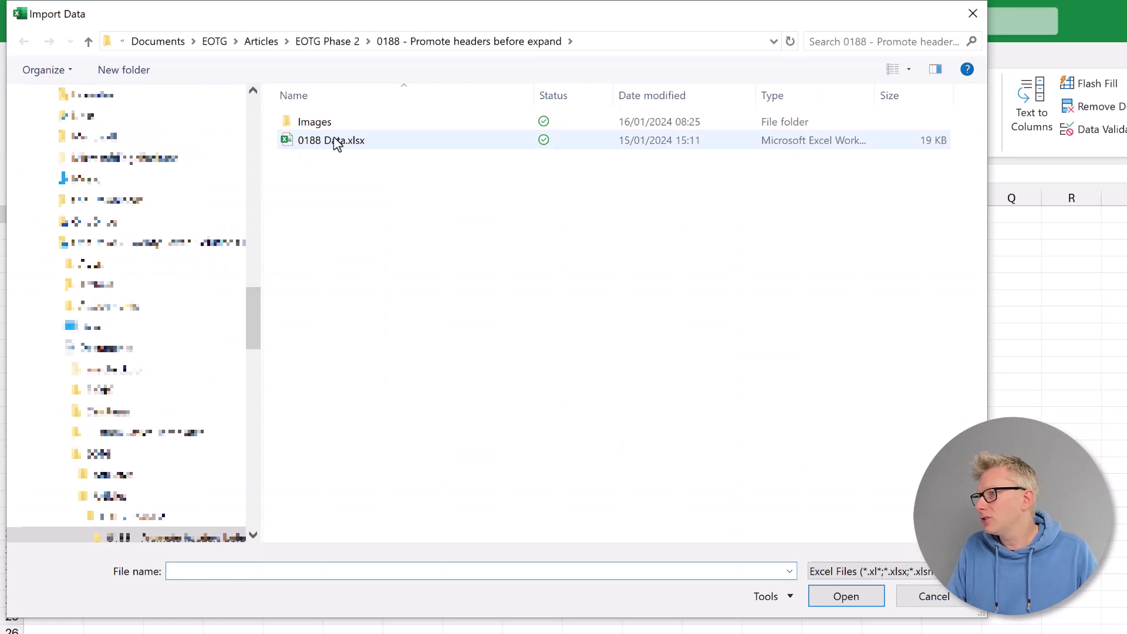
pyautogui.click(320, 141)
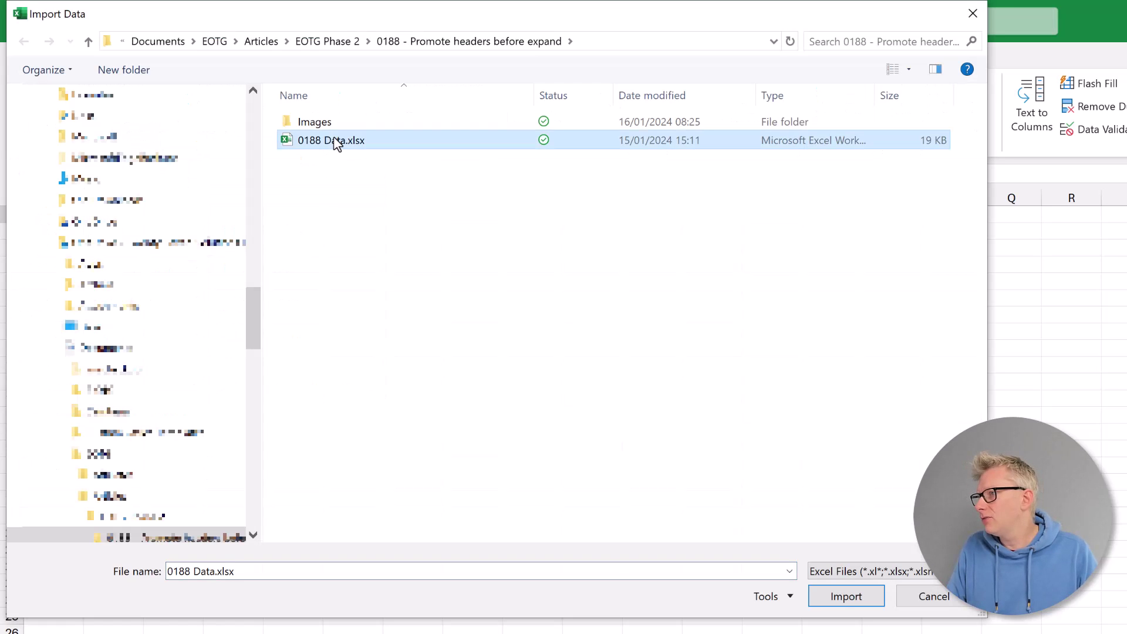
pyautogui.click(826, 601)
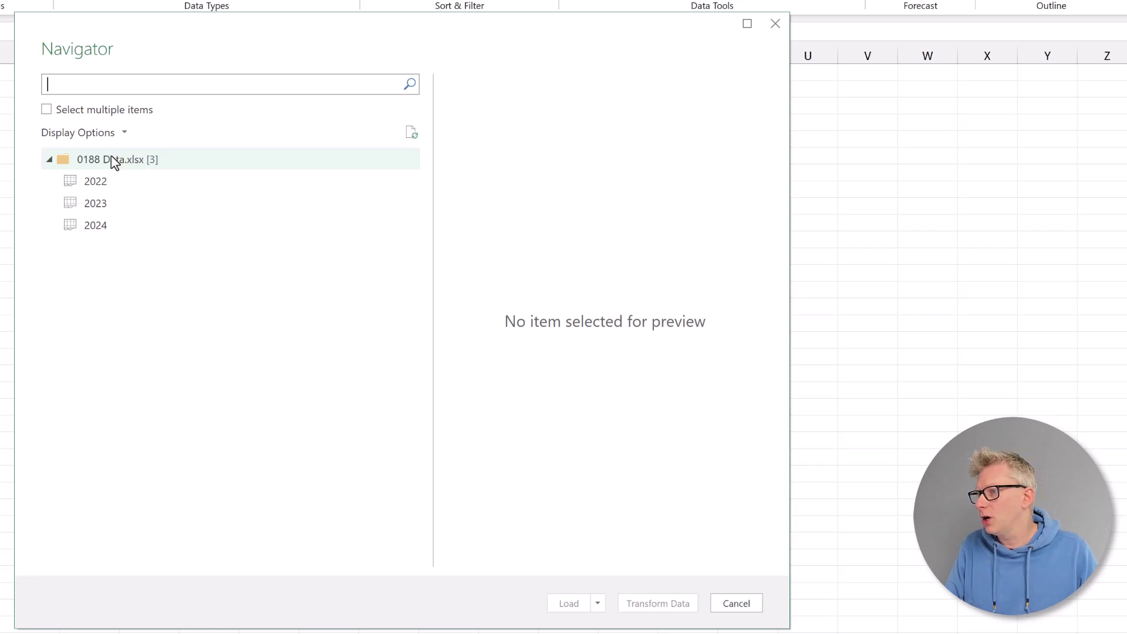
pyautogui.click(86, 158)
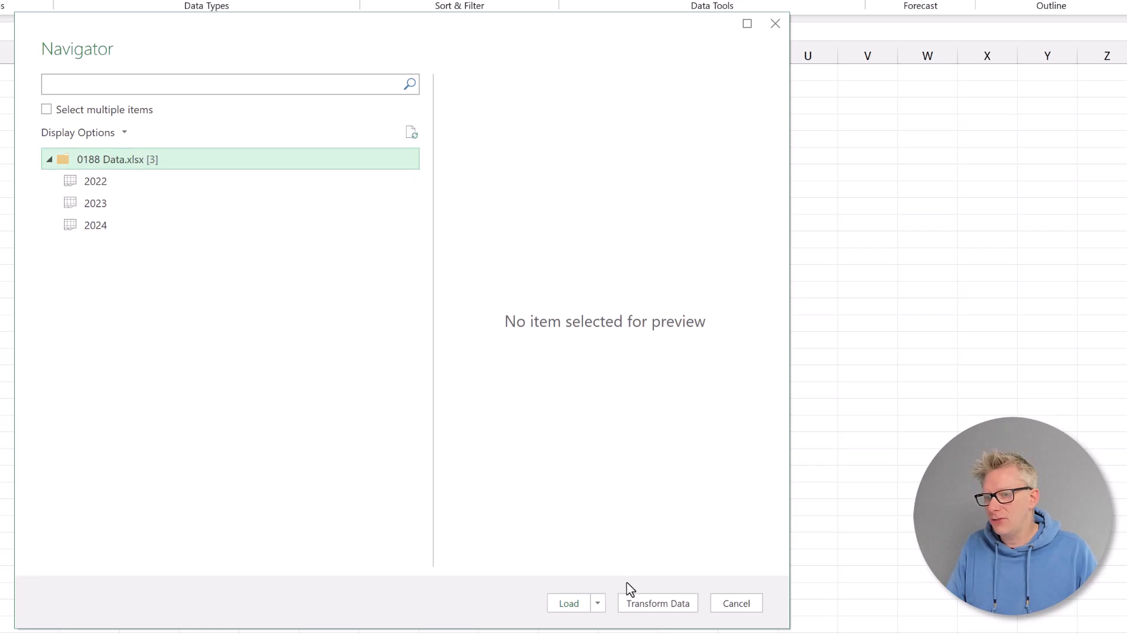
pyautogui.click(655, 610)
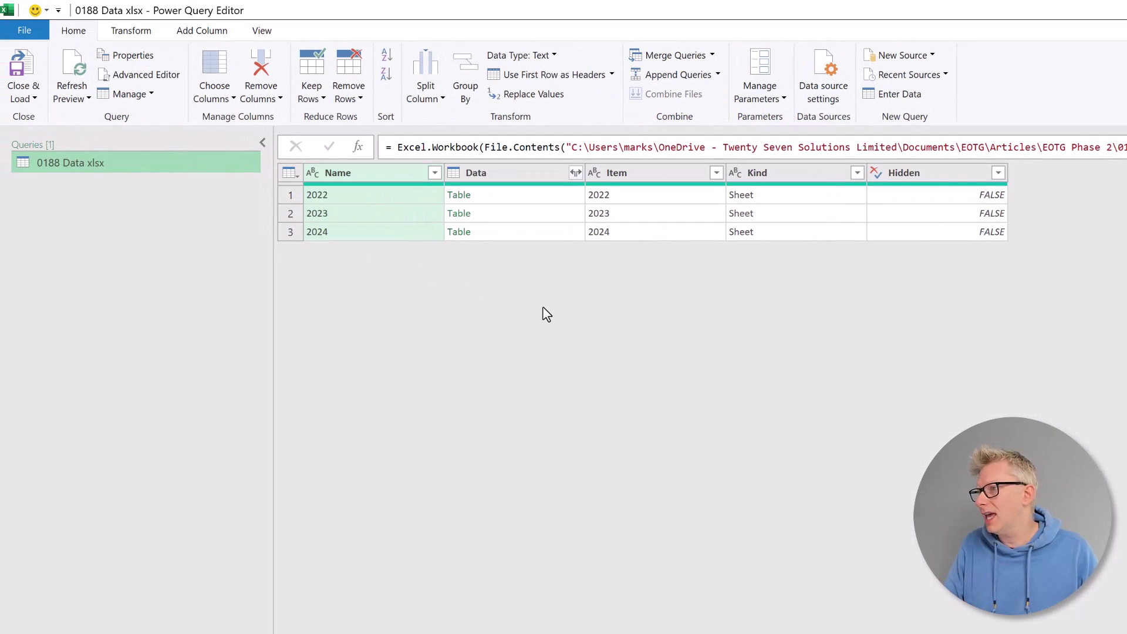
pyautogui.click(543, 196)
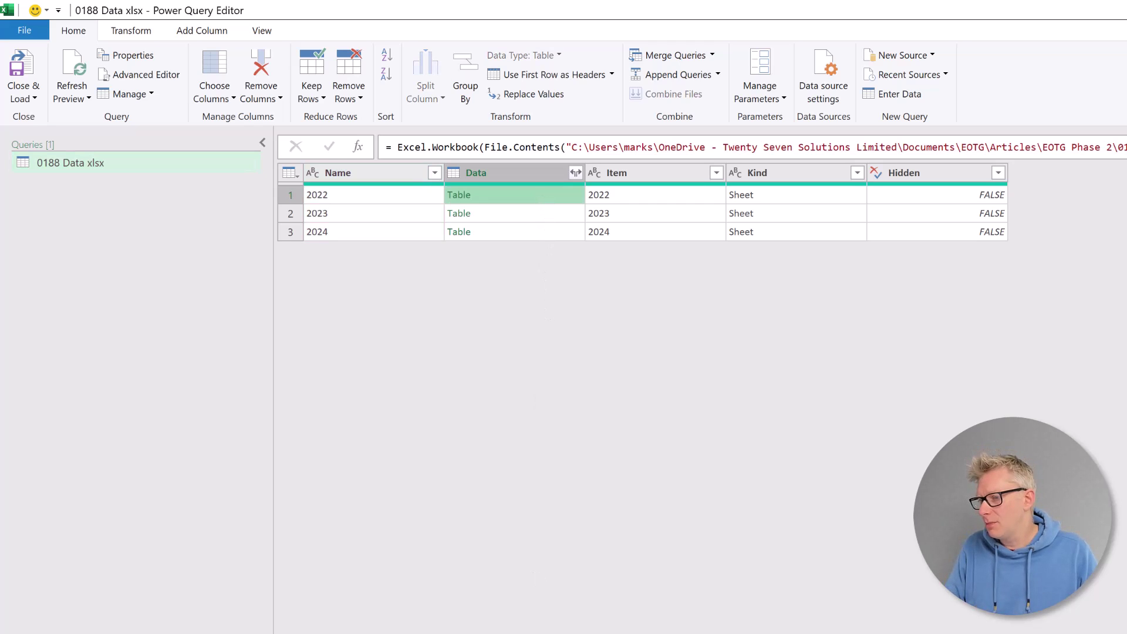
pyautogui.click(775, 629)
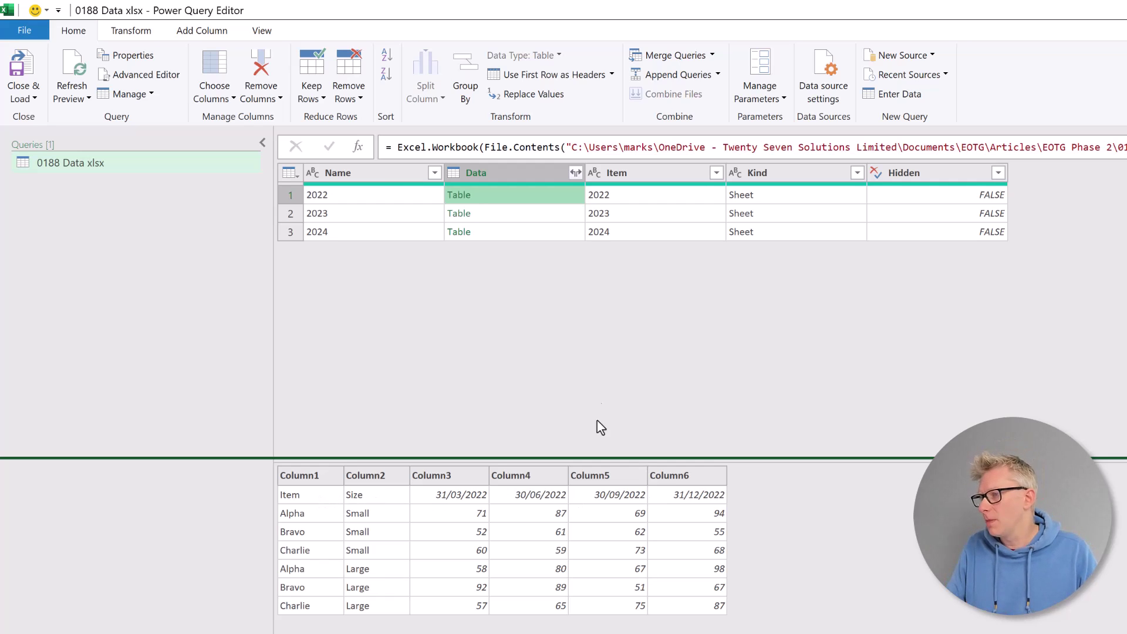
pyautogui.click(537, 220)
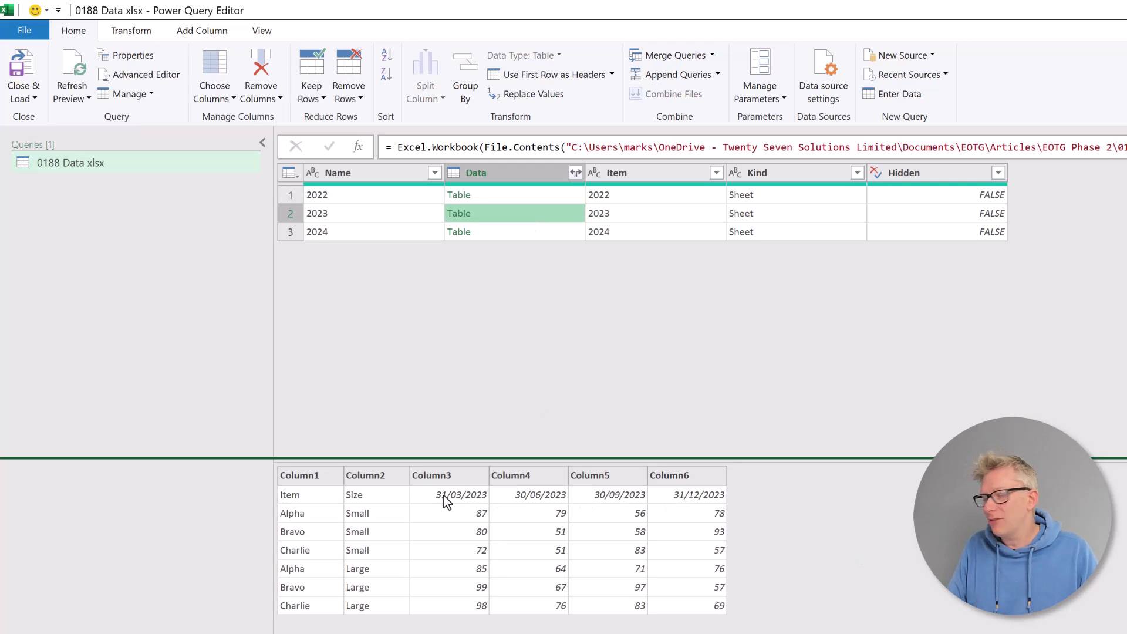
pyautogui.click(508, 234)
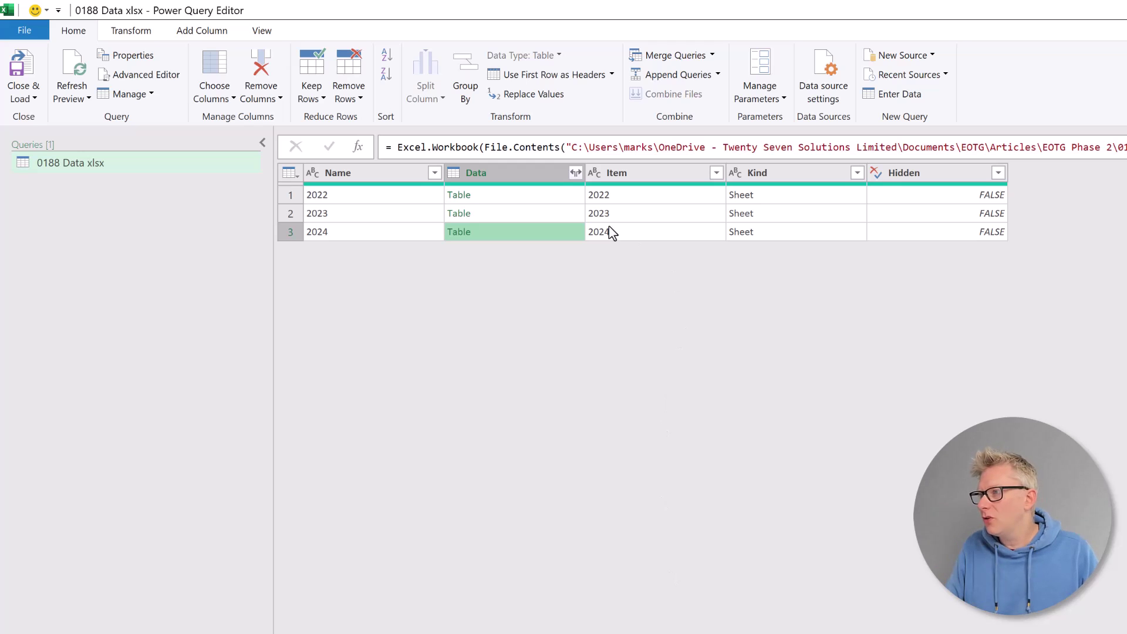
# - Expand the Data column without the original-name prefix into Column1–Column6, giving 21 rows
pyautogui.click(575, 173)
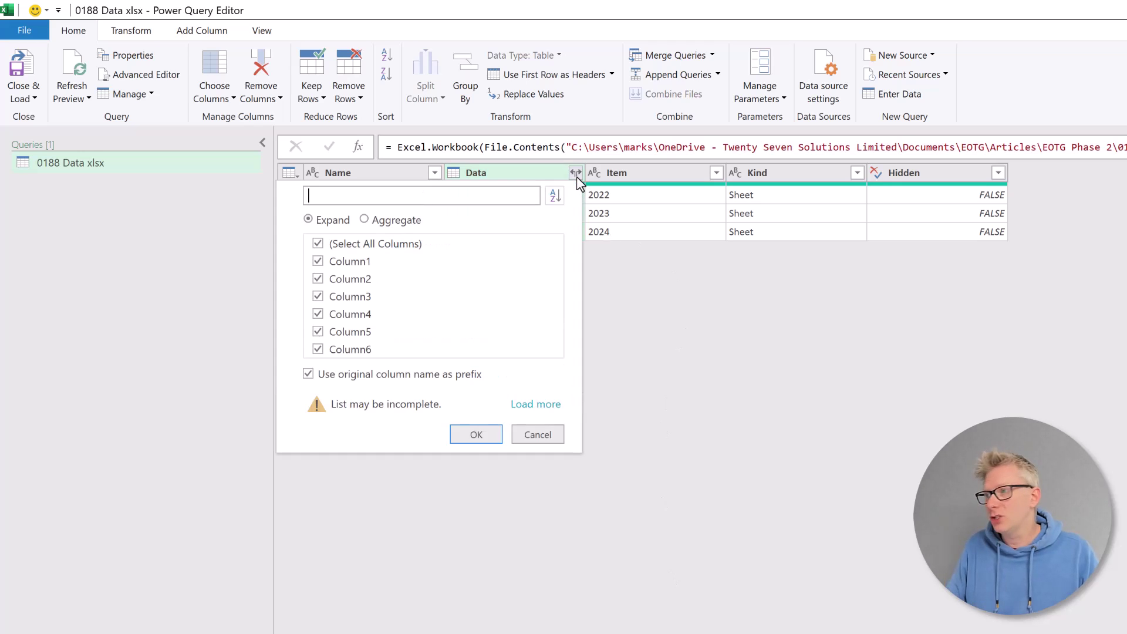
pyautogui.click(335, 375)
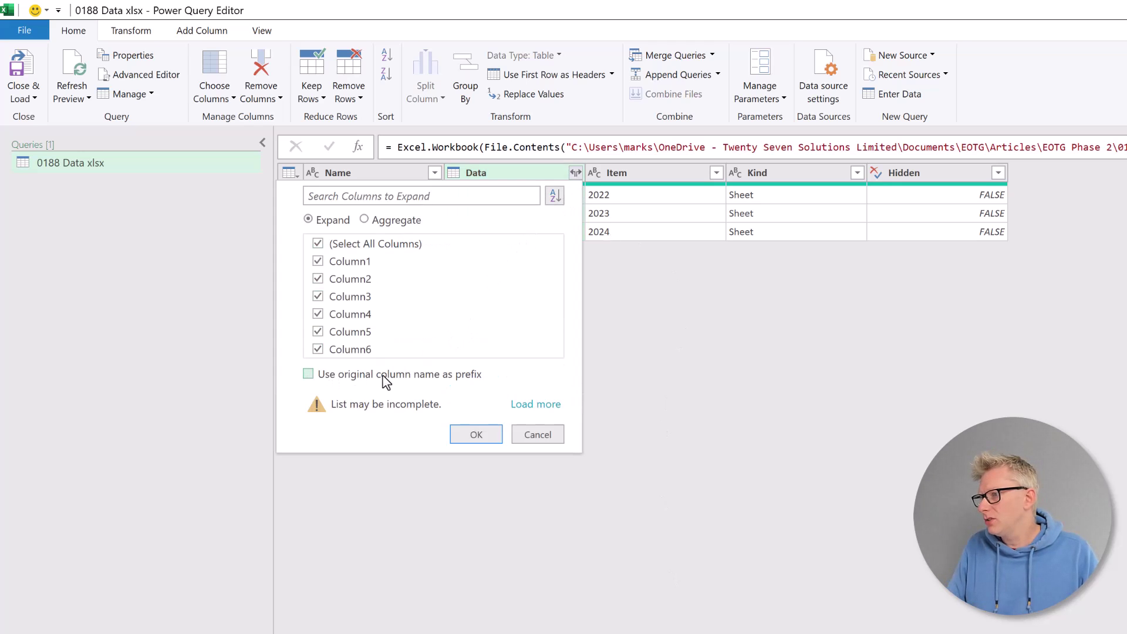
pyautogui.click(476, 435)
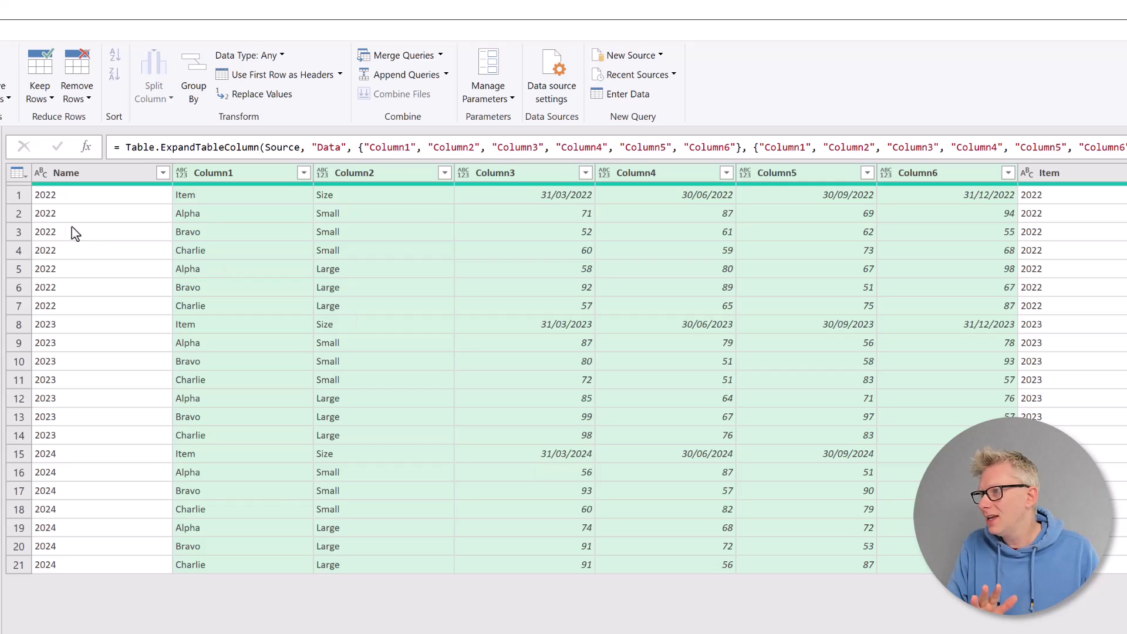
pyautogui.hscroll(5, 564, 376)
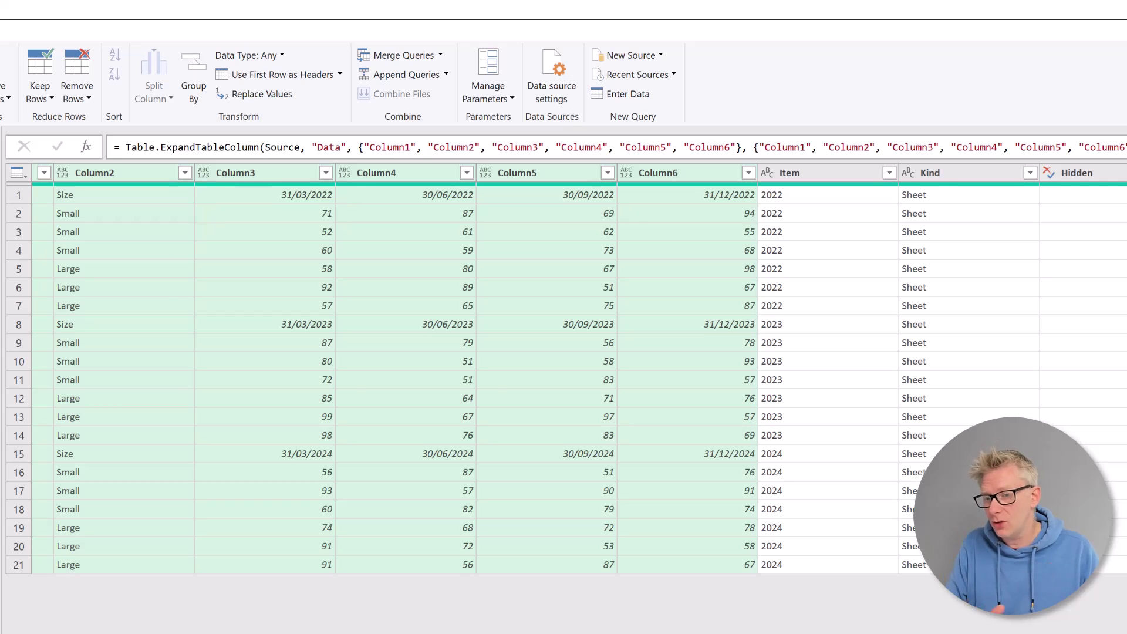
pyautogui.hscroll(-5, 121, 387)
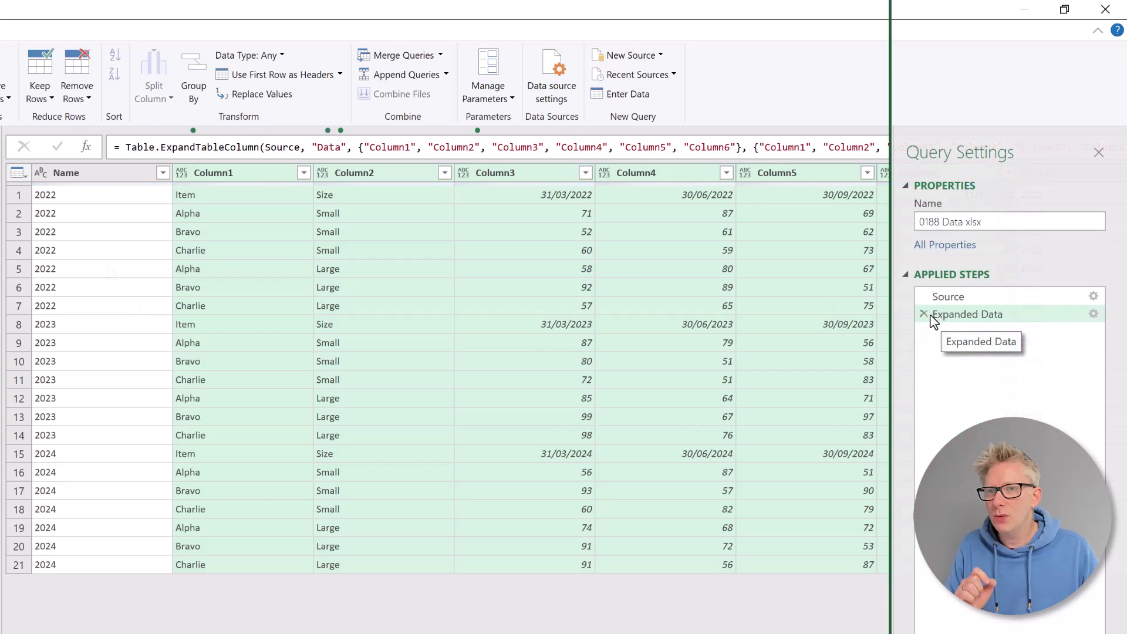
# - Remove the Expanded Data step and preview the 2022, 2023 and 2024 nested tables
pyautogui.click(939, 315)
pyautogui.click(923, 314)
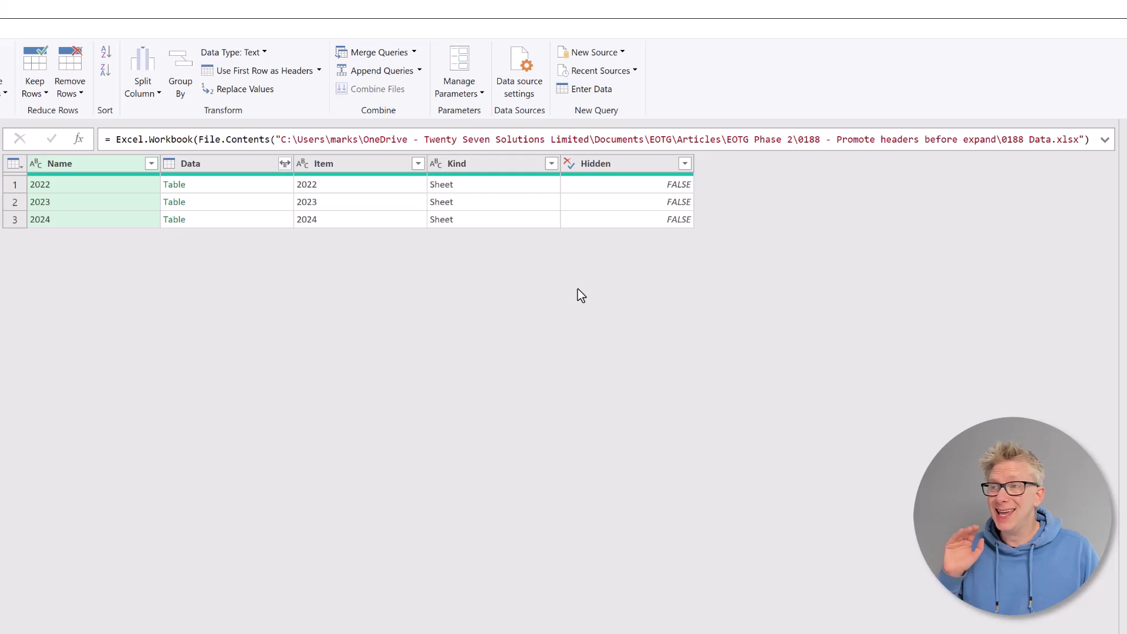
pyautogui.click(259, 189)
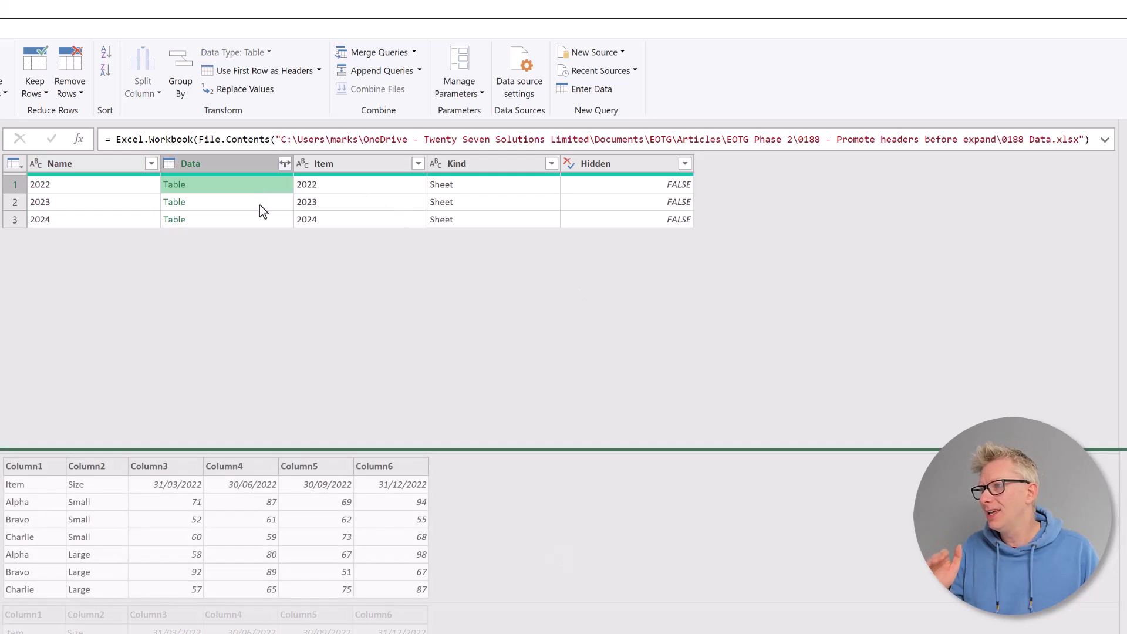
pyautogui.click(259, 206)
pyautogui.click(263, 219)
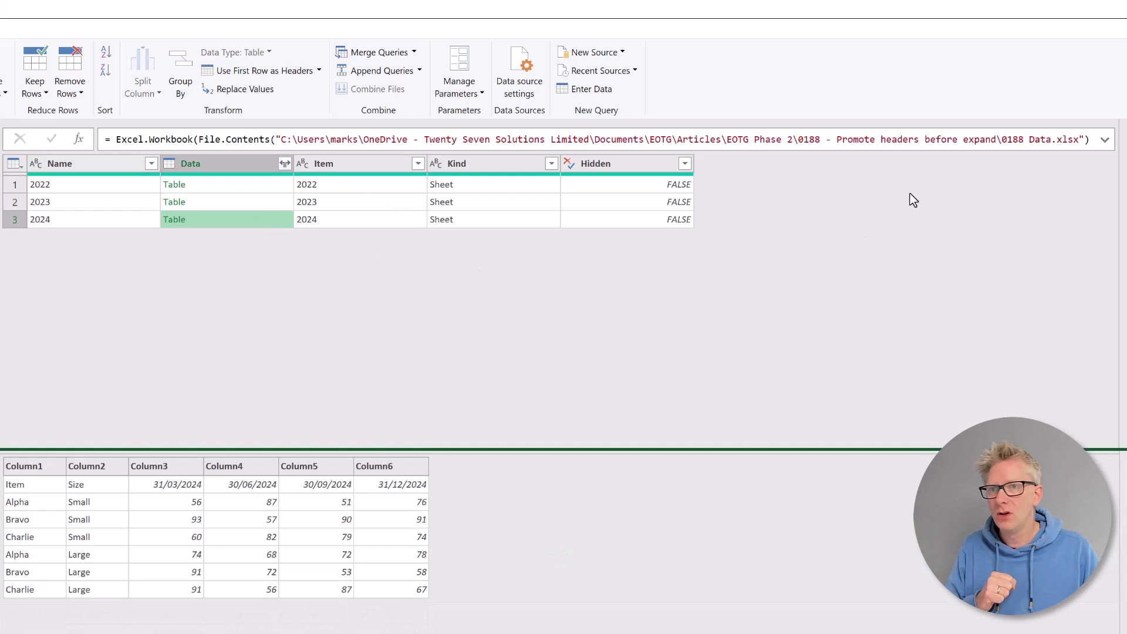
# - Change the Source formula's Excel.Workbook headers argument from null to true, then check the 2022 table
pyautogui.click(1104, 139)
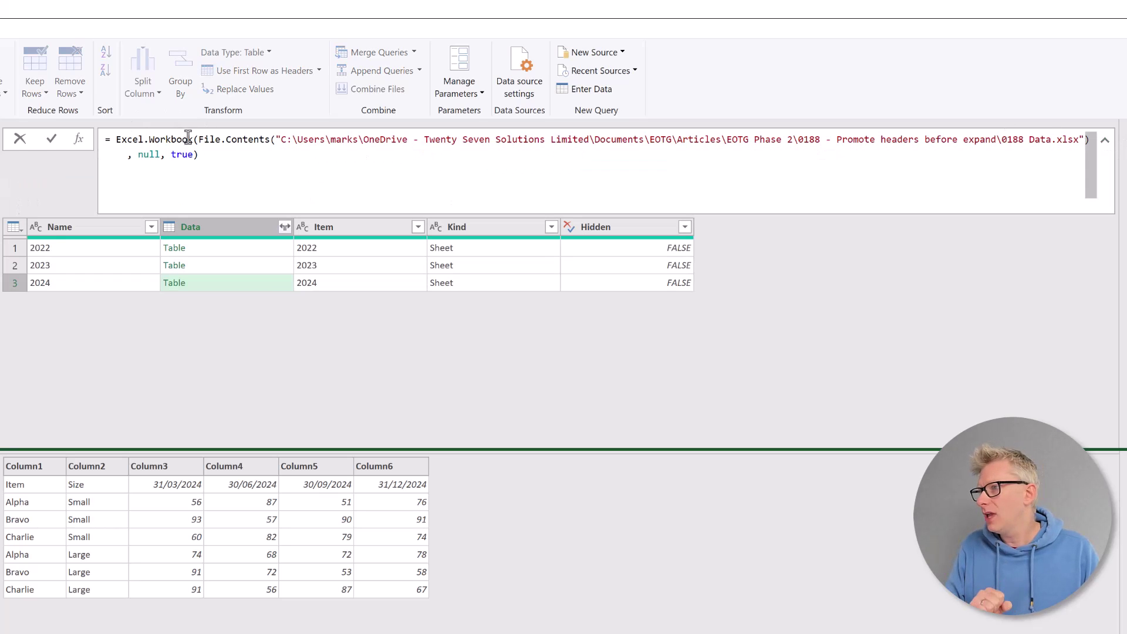
pyautogui.moveTo(195, 139); pyautogui.dragTo(160, 154)
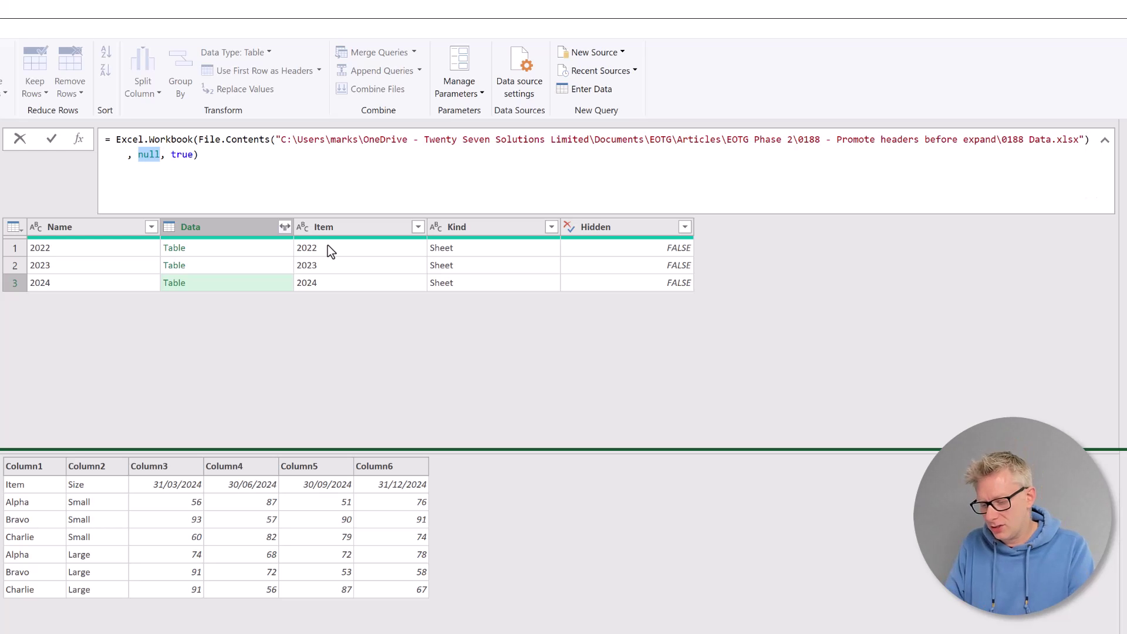
pyautogui.write('True')
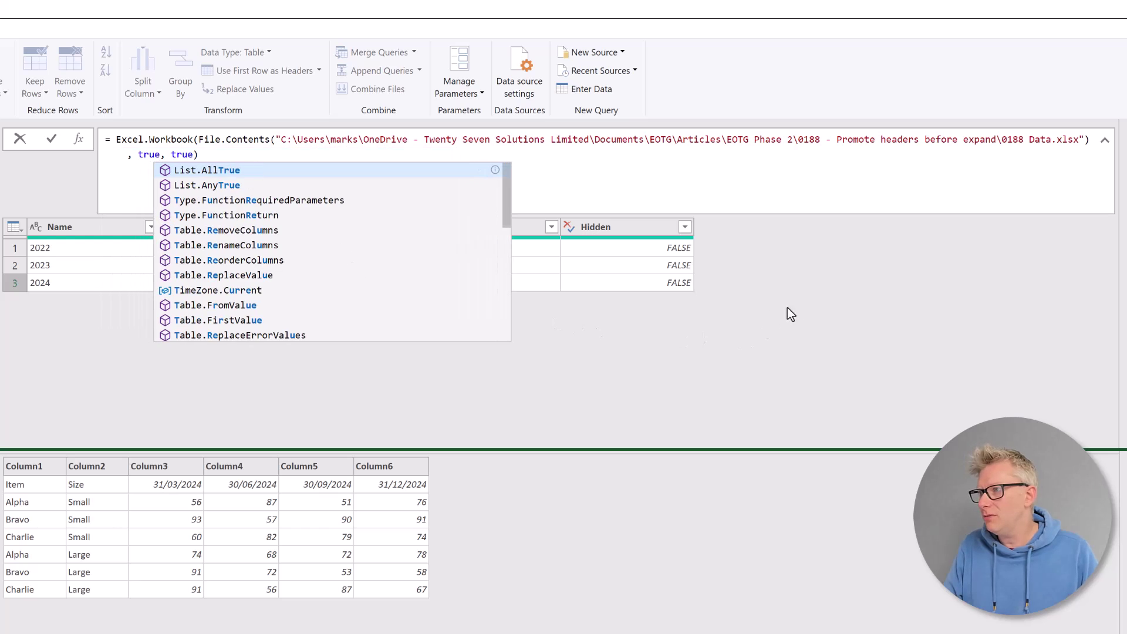
pyautogui.click(800, 303)
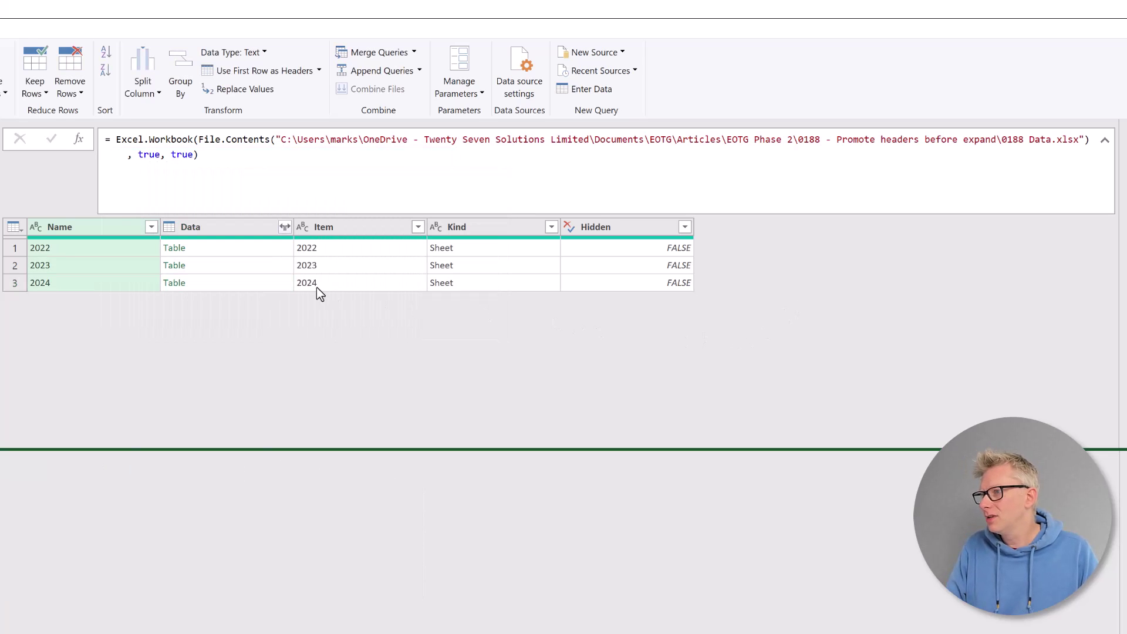
pyautogui.click(263, 249)
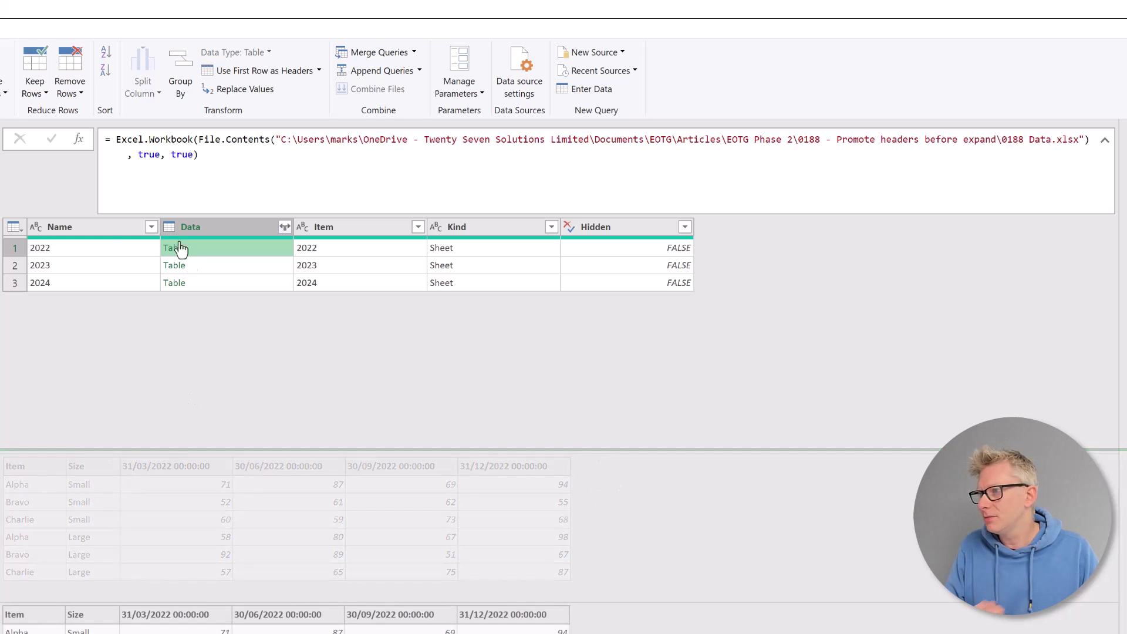
# - Keep only the Name and Data columns and expand Data into Item, Size and date columns
pyautogui.click(103, 229)
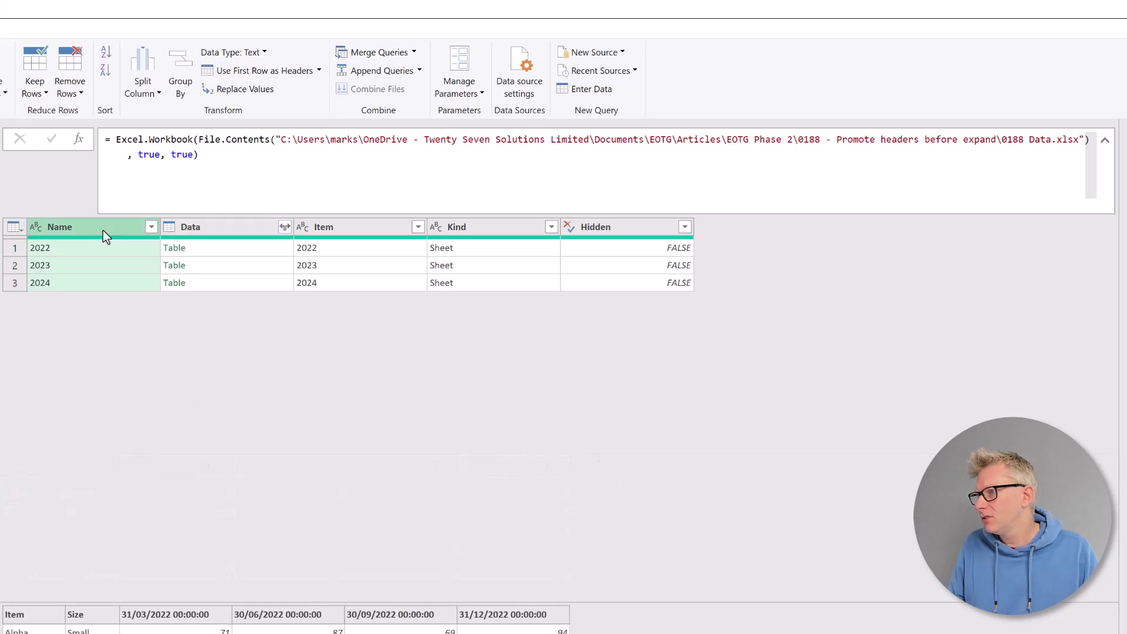
pyautogui.keyDown('ctrl'); pyautogui.click(210, 228); pyautogui.keyUp('ctrl')
pyautogui.rightClick(210, 228)
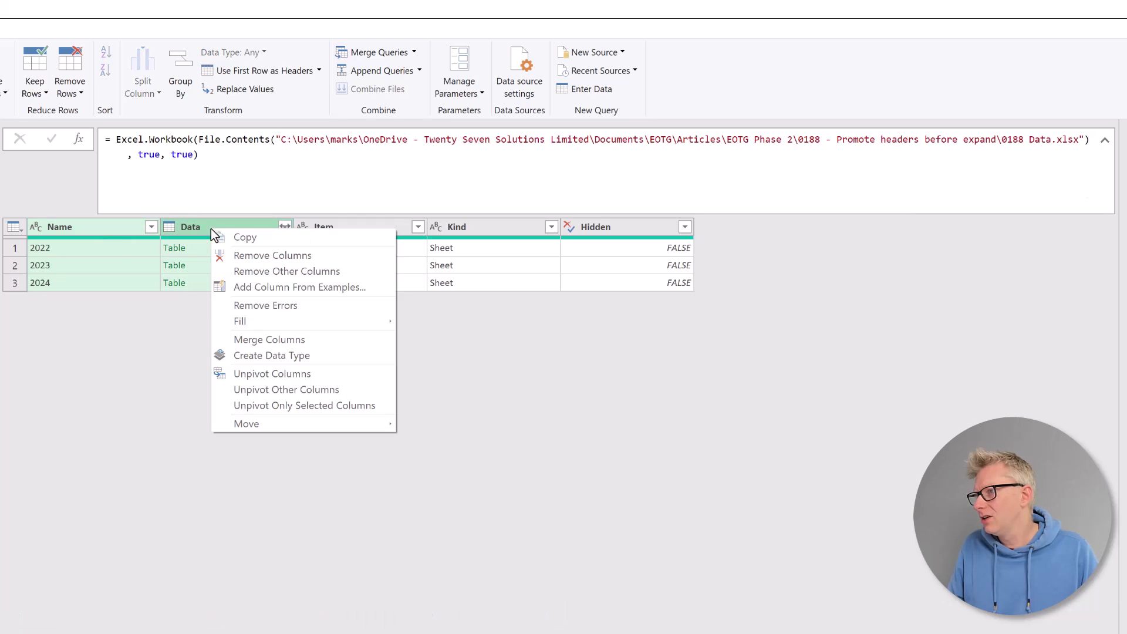
pyautogui.click(265, 271)
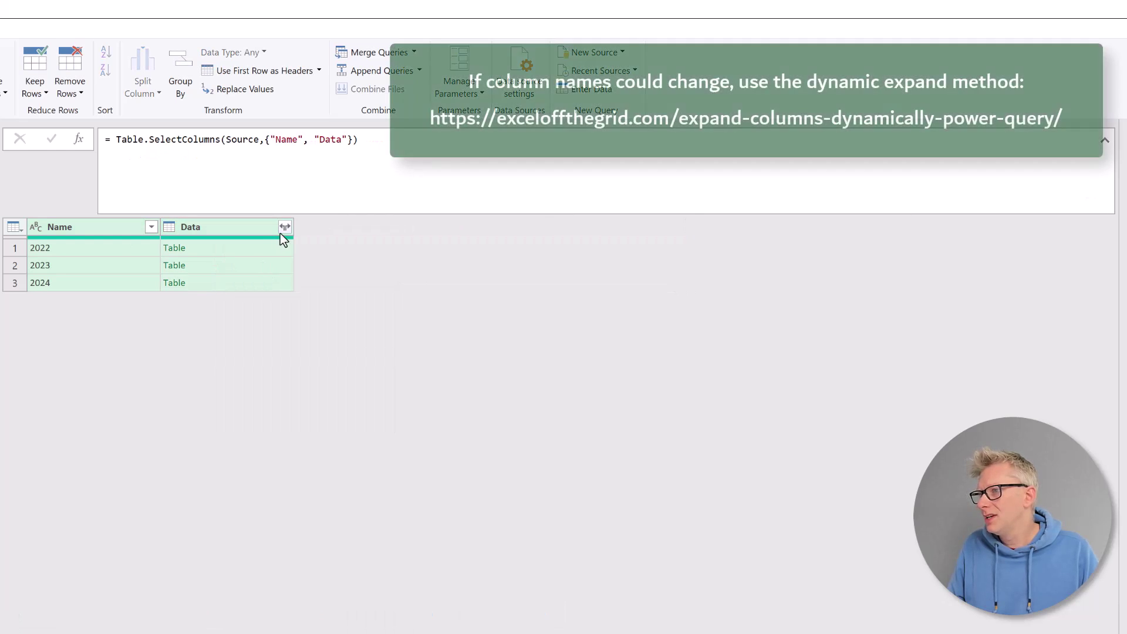
pyautogui.click(285, 227)
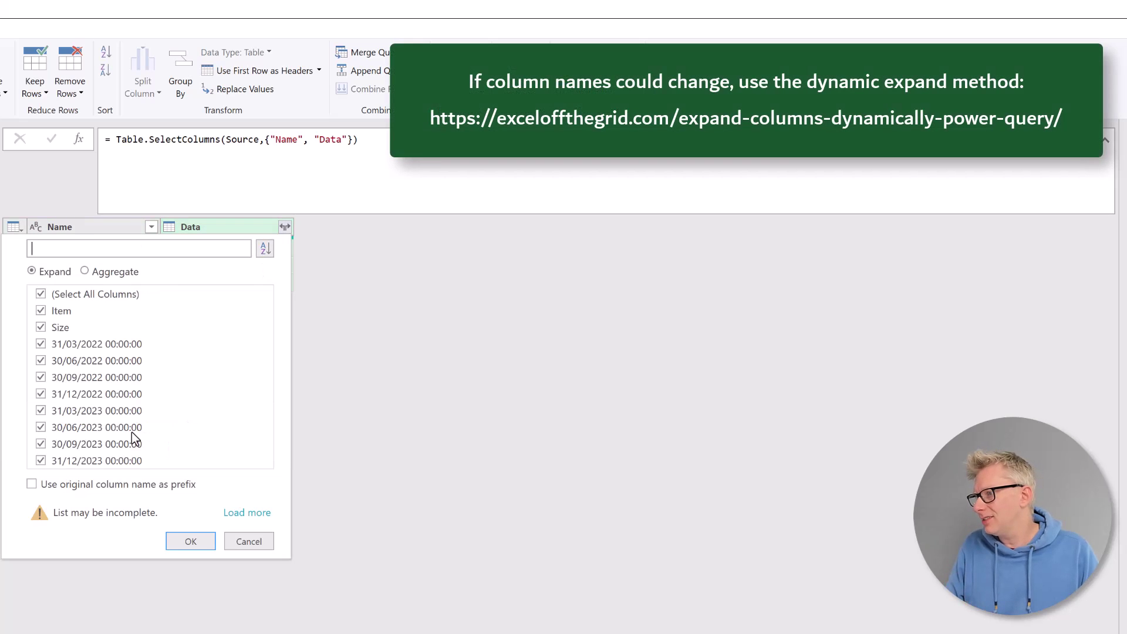
pyautogui.click(188, 541)
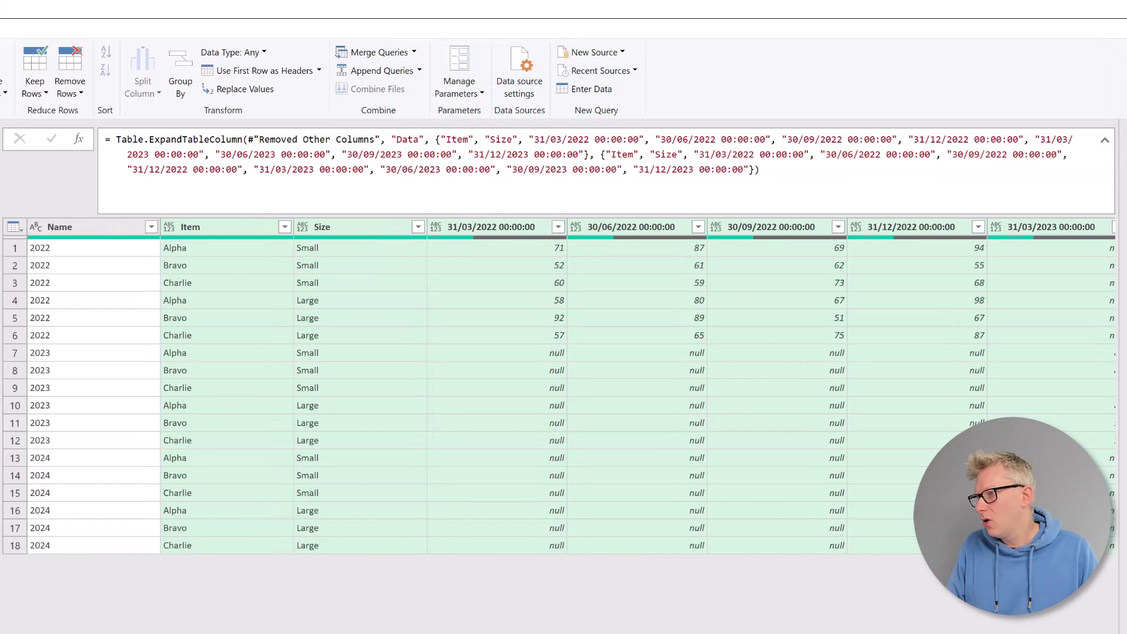
# - Unpivot every column except Name, Item and Size into Attribute and Value
pyautogui.click(94, 227)
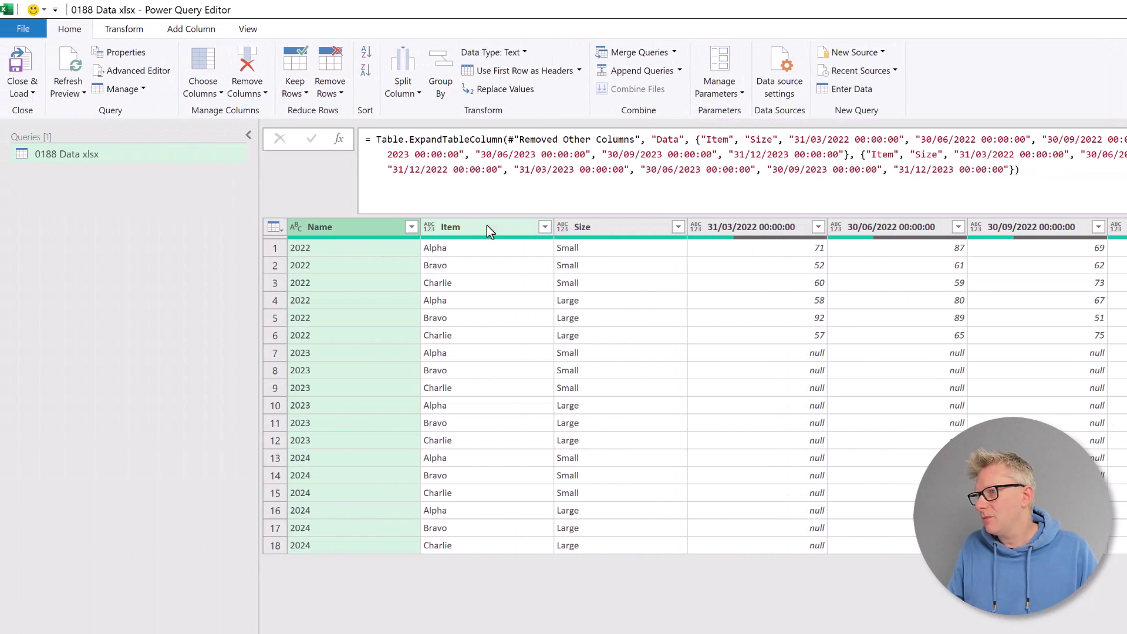
pyautogui.keyDown('ctrl'); pyautogui.click(488, 227); pyautogui.keyUp('ctrl')
pyautogui.keyDown('ctrl'); pyautogui.click(604, 226); pyautogui.keyUp('ctrl')
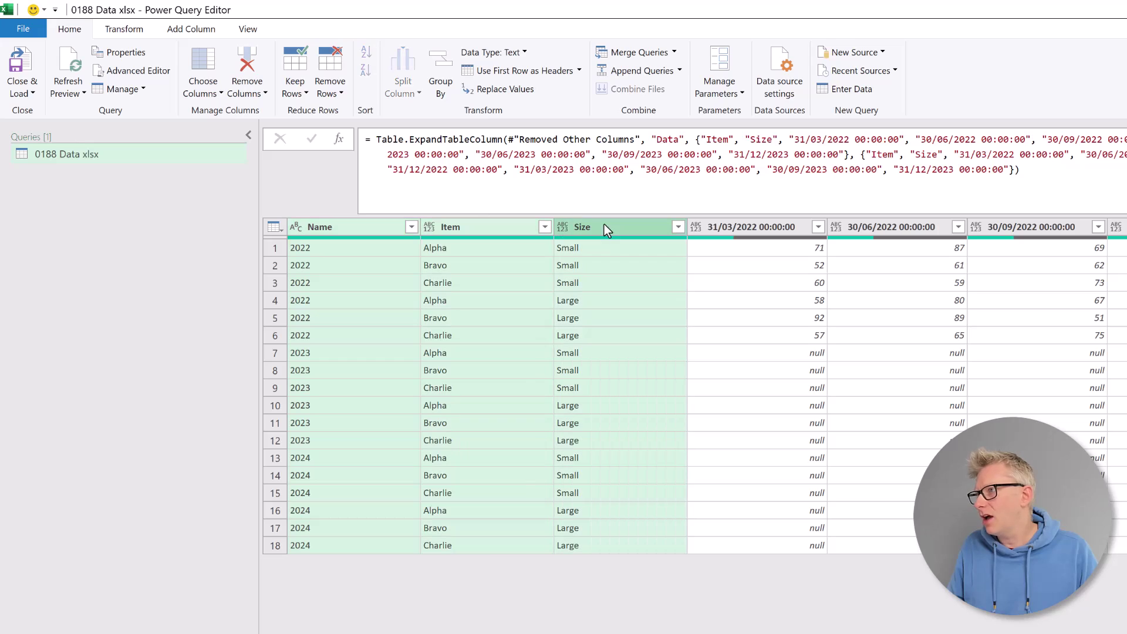
pyautogui.click(125, 28)
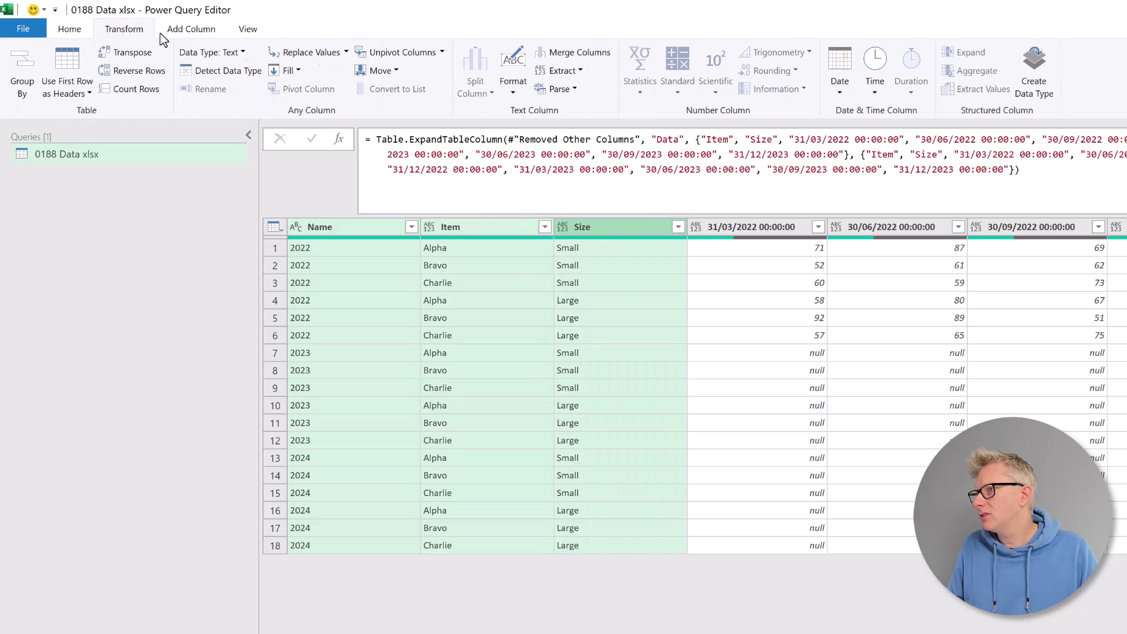
pyautogui.click(443, 53)
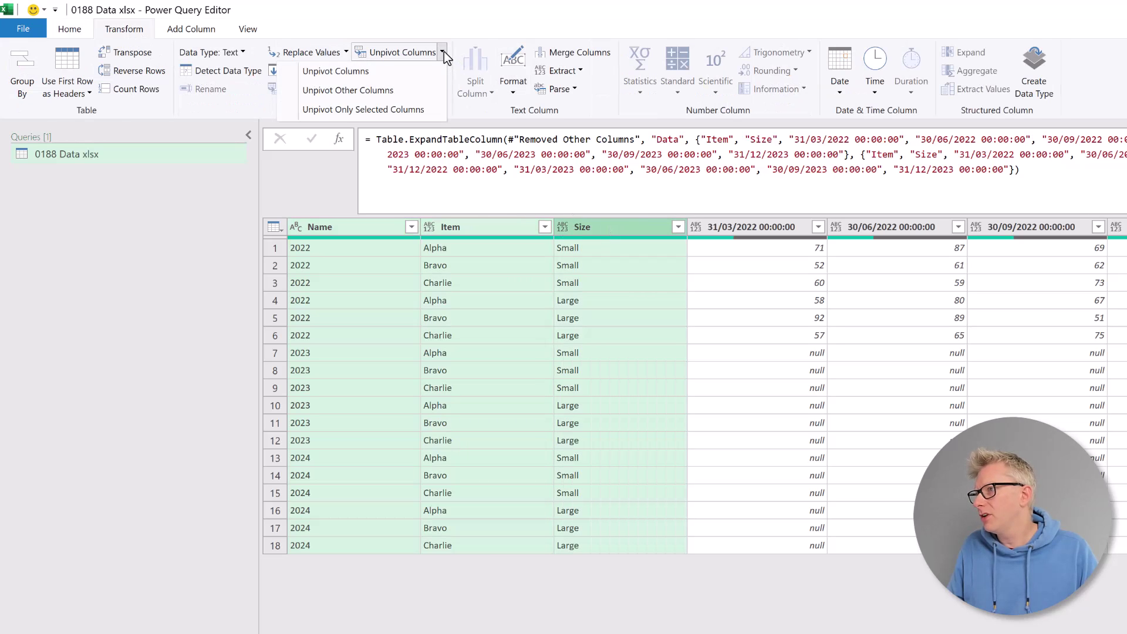
pyautogui.click(420, 95)
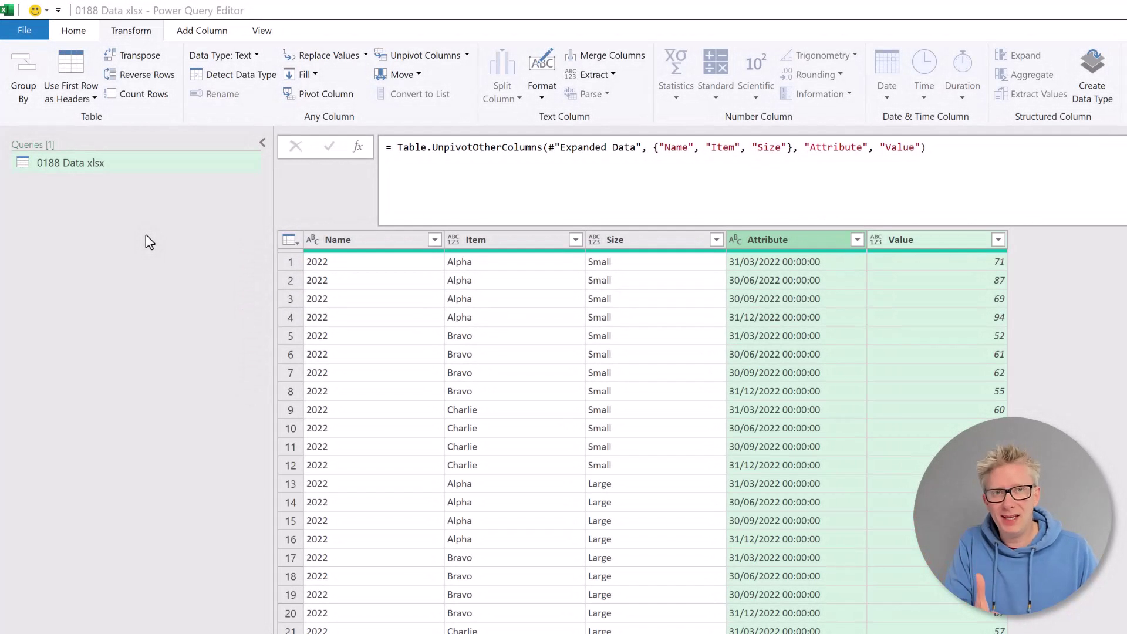
# - Add a new query from 0188 Data.pdf and preview its Page001 and Table001 nested tables
pyautogui.rightClick(115, 207)
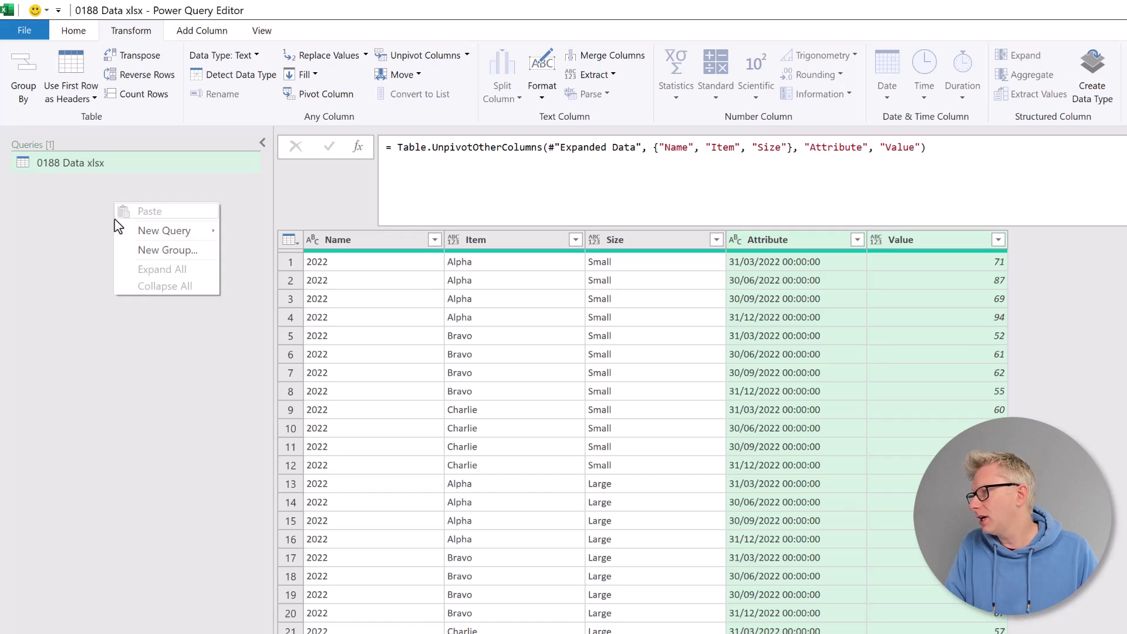
pyautogui.moveTo(154, 230)
pyautogui.moveTo(257, 238)
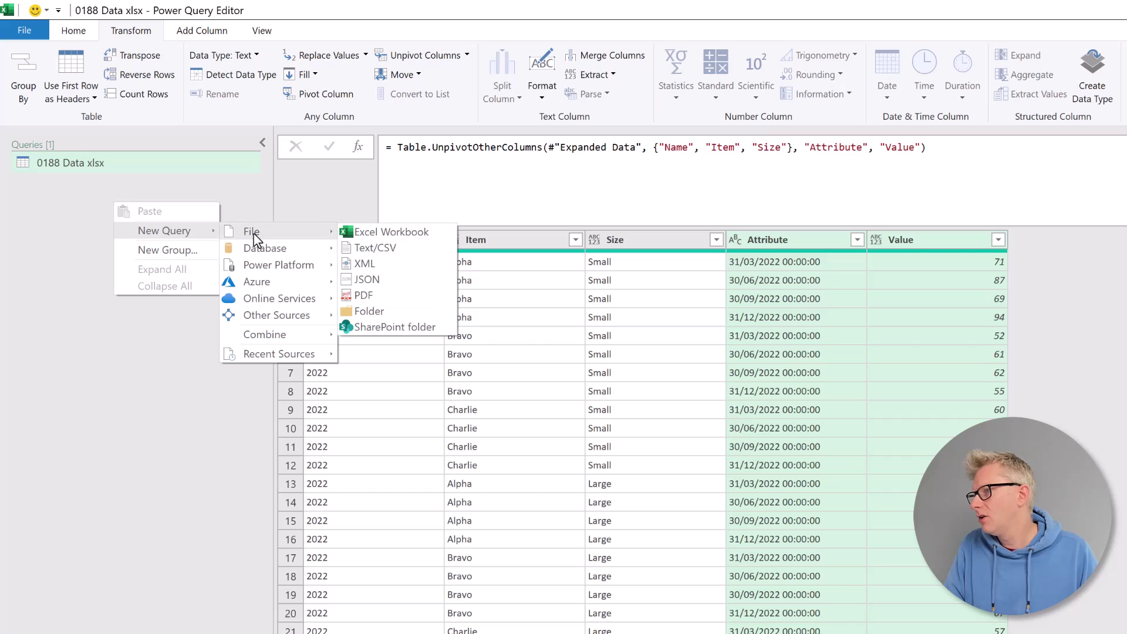
pyautogui.click(379, 297)
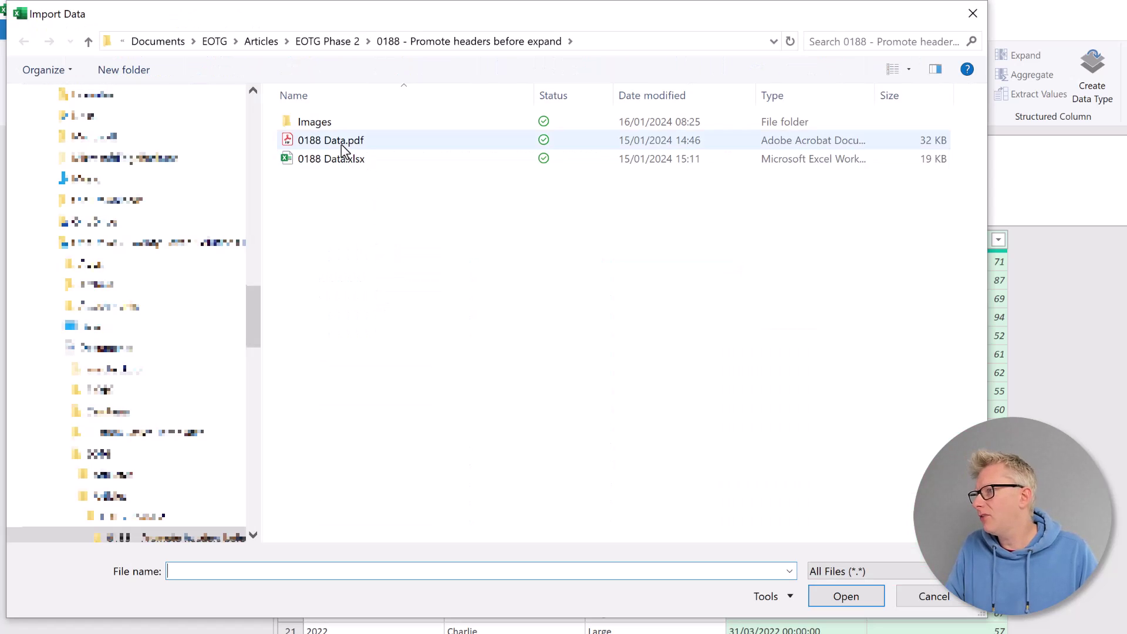
pyautogui.click(341, 144)
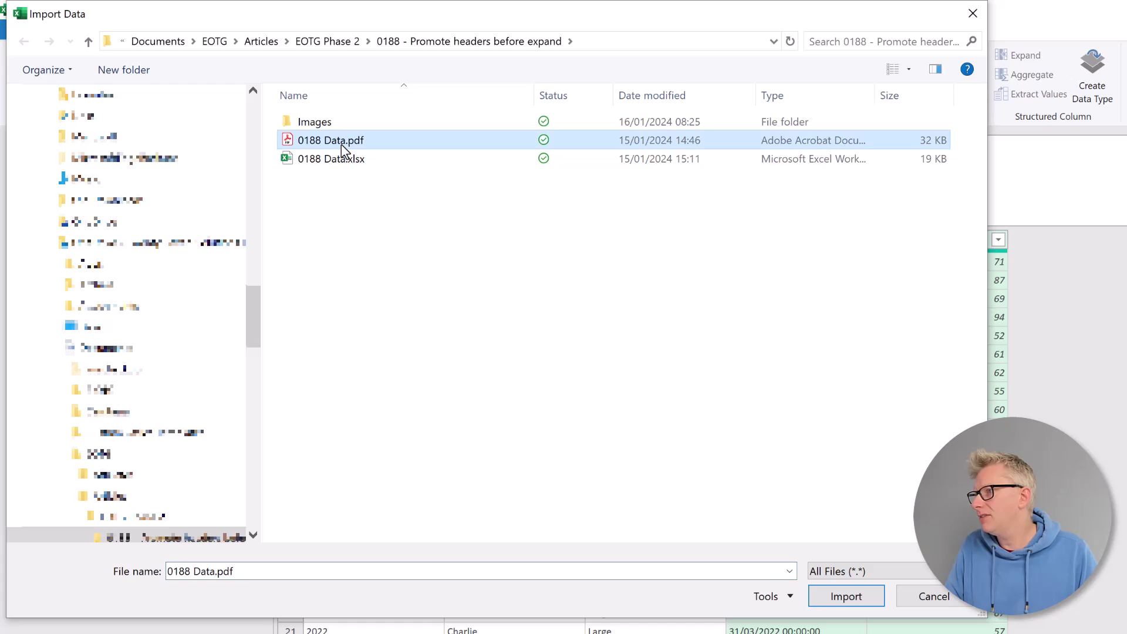
pyautogui.click(845, 595)
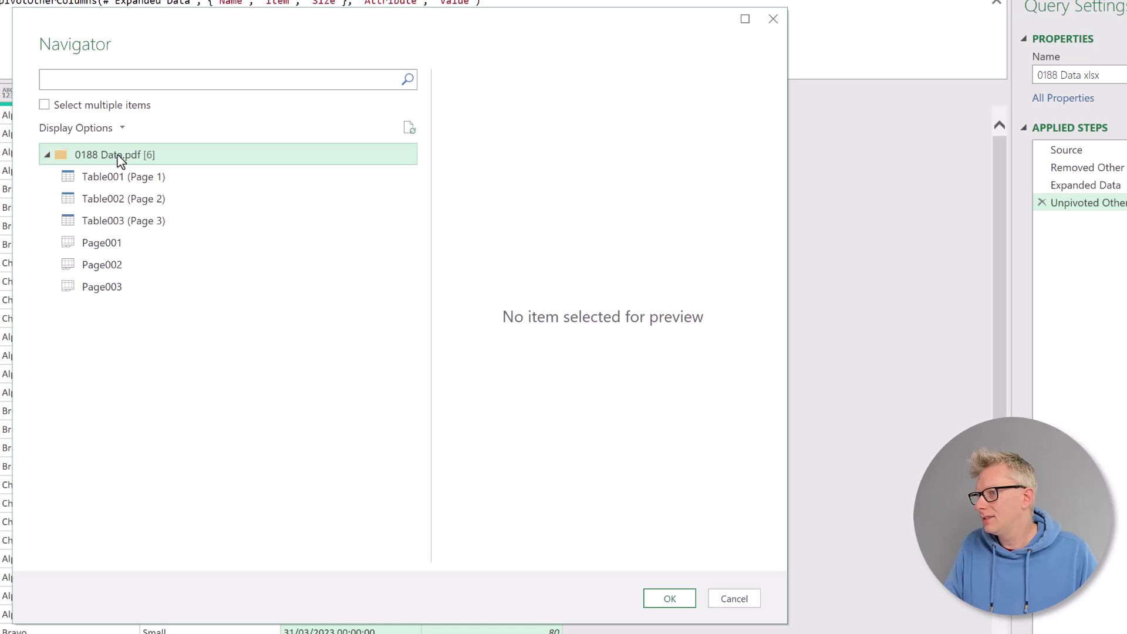
pyautogui.click(687, 598)
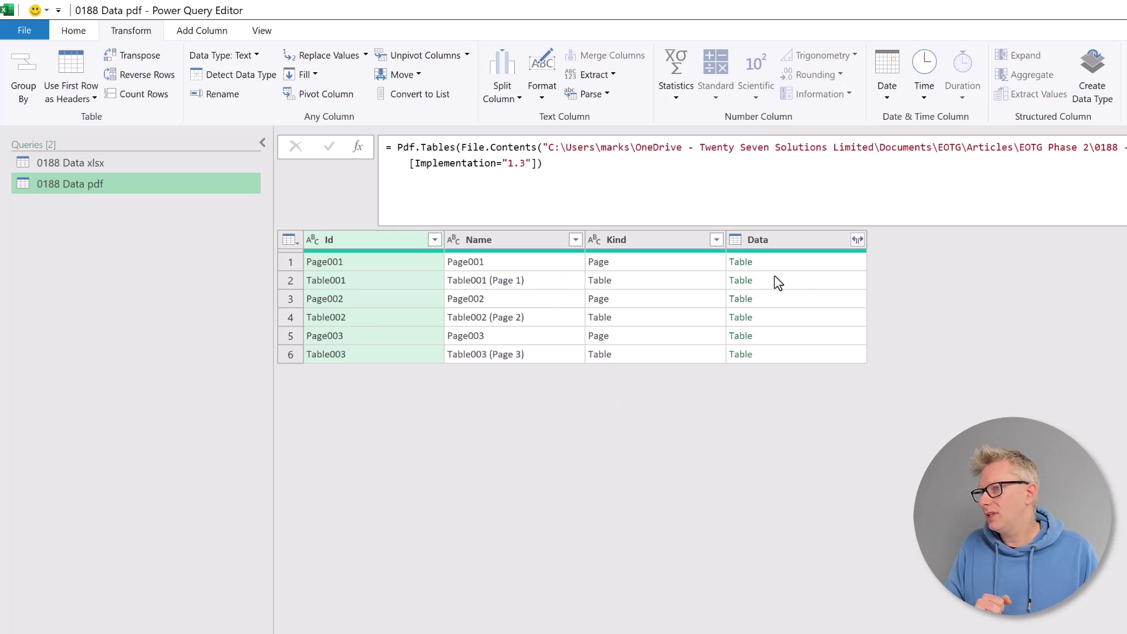
pyautogui.click(813, 269)
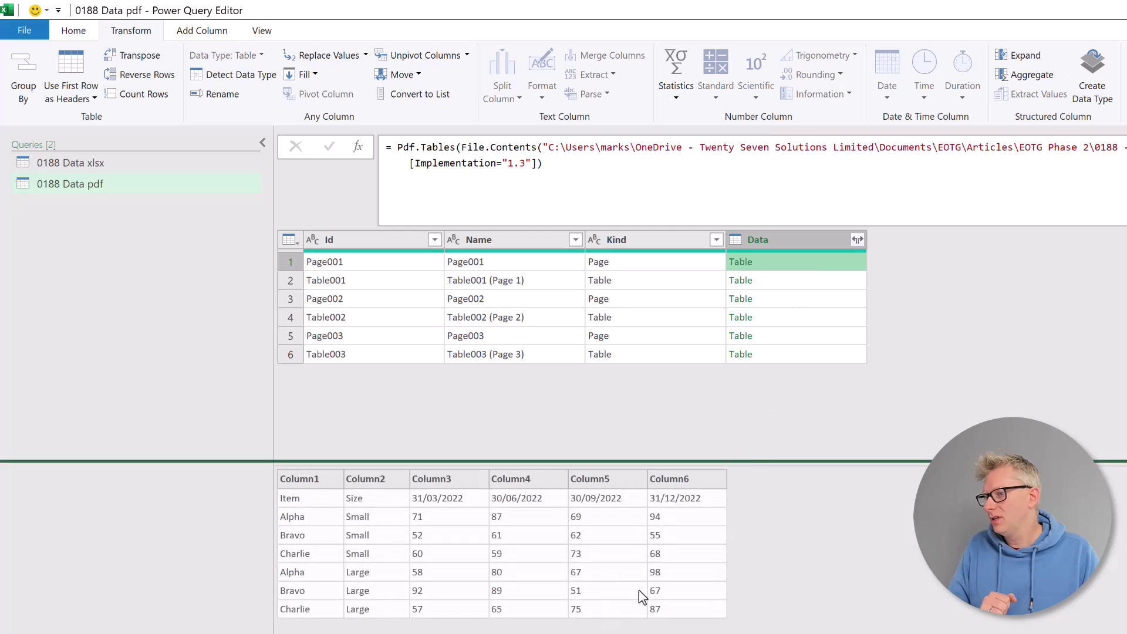
pyautogui.click(811, 281)
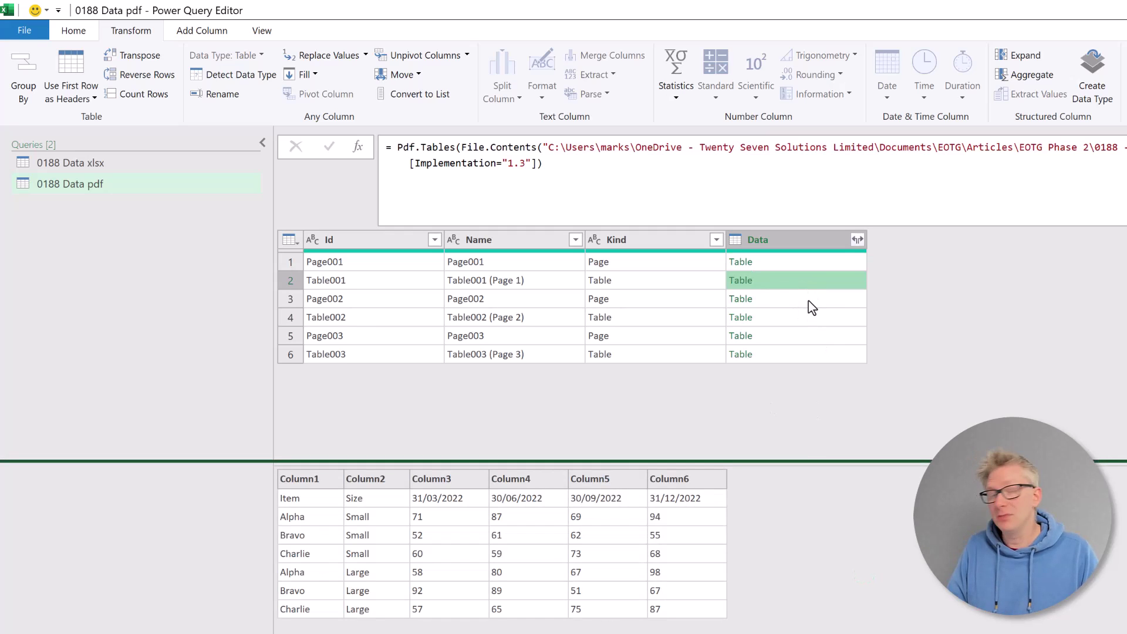
# - Filter the Kind column to Page only, leaving Page001–Page003
pyautogui.click(806, 265)
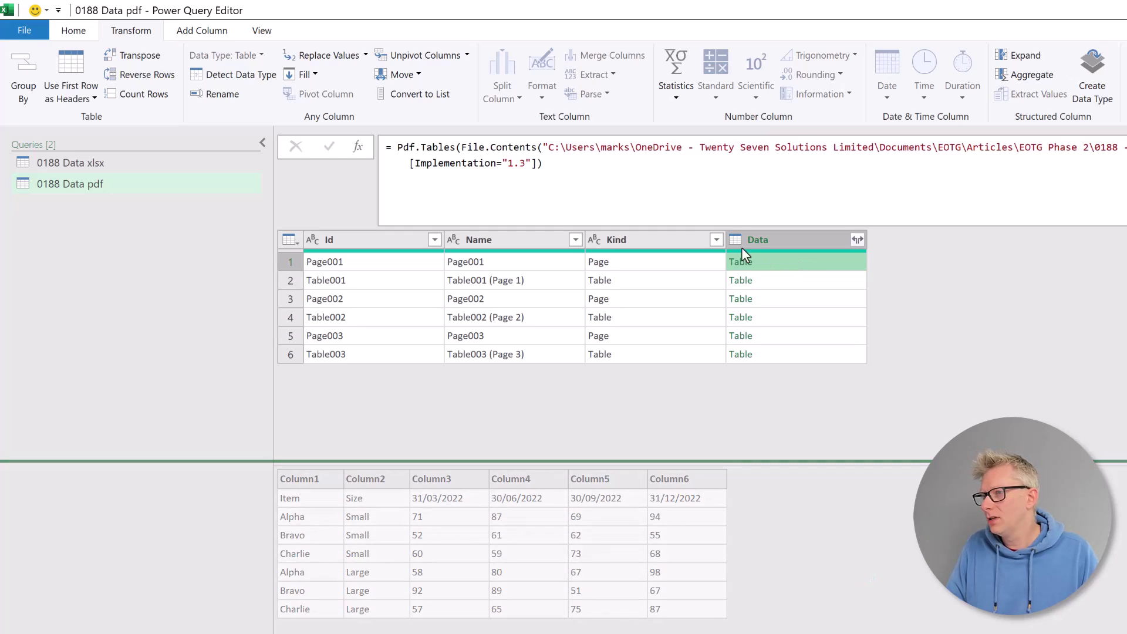
pyautogui.click(715, 240)
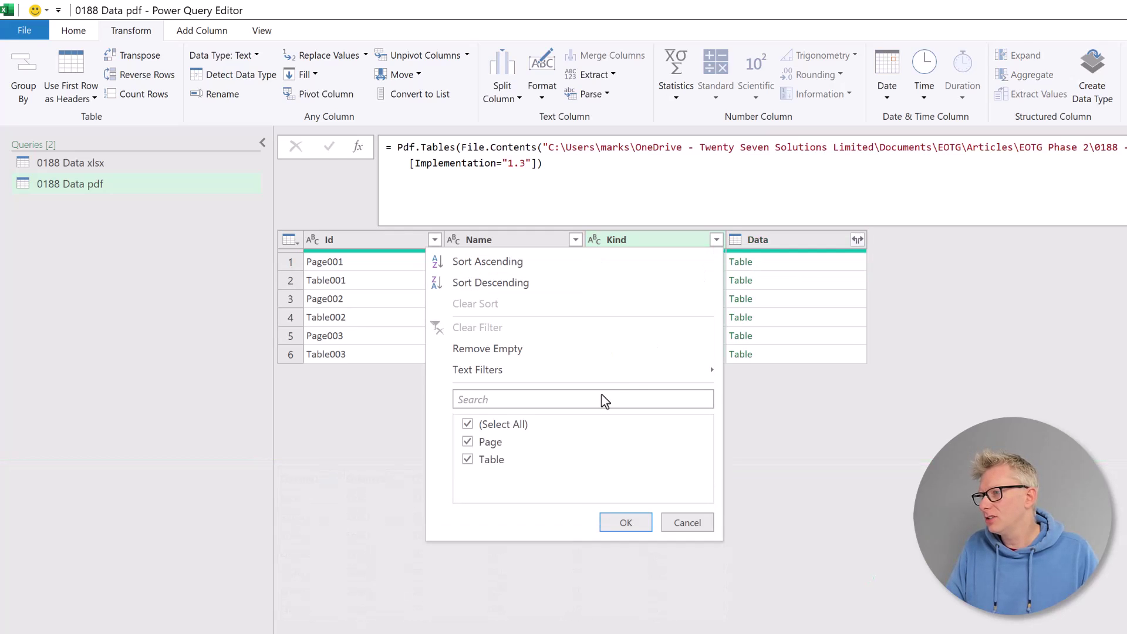
pyautogui.click(497, 425)
pyautogui.click(492, 448)
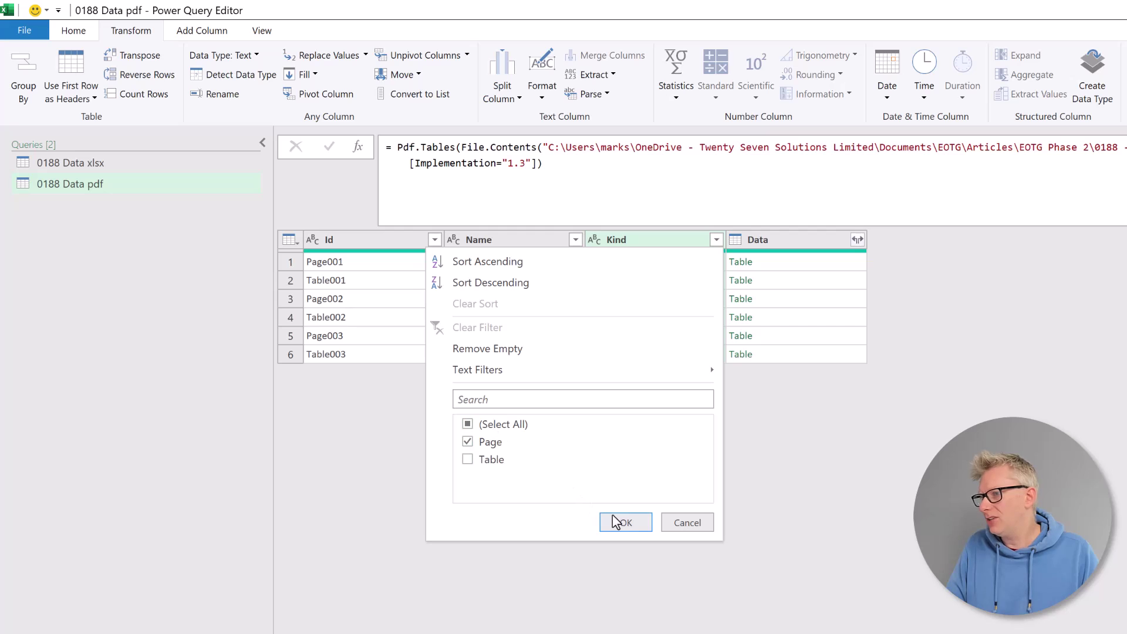
pyautogui.click(624, 523)
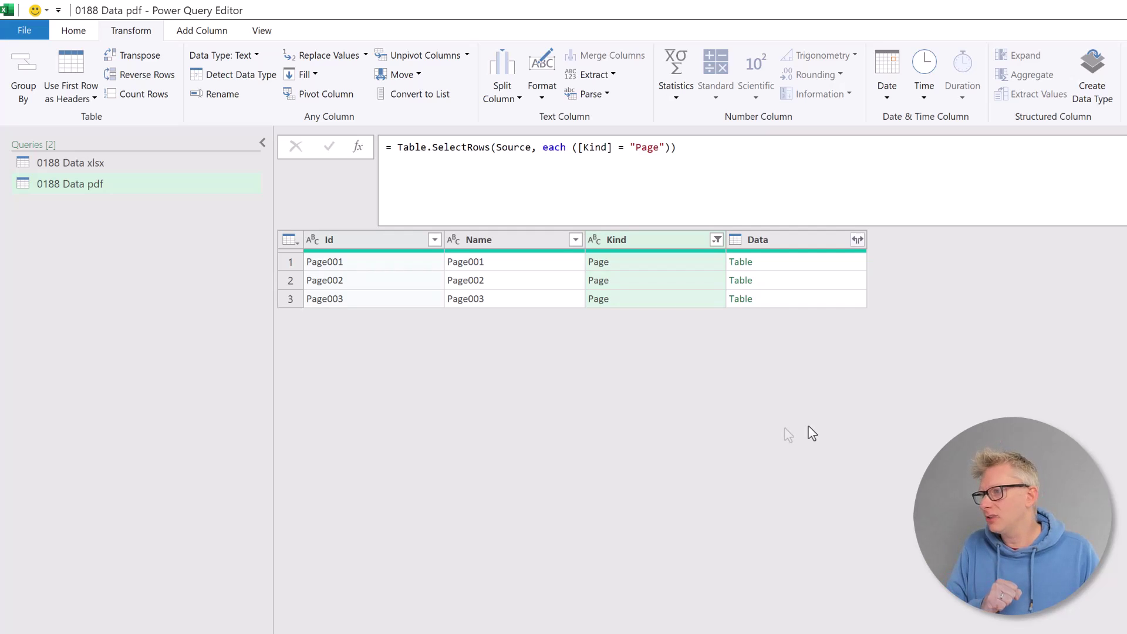
pyautogui.press('Left')
pyautogui.press('Left')
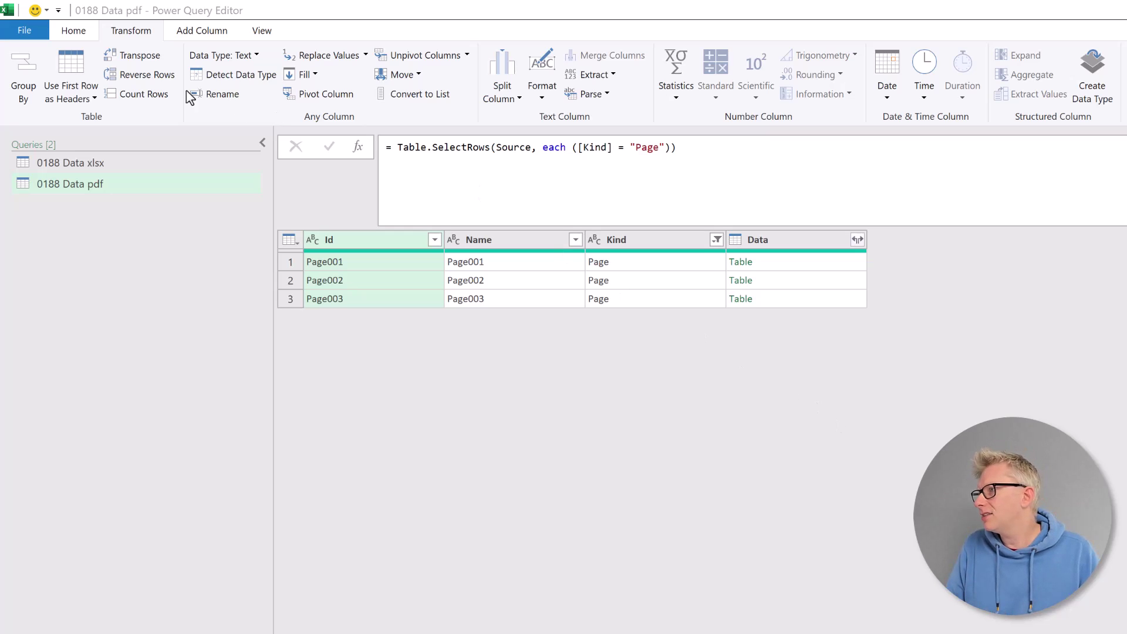
pyautogui.click(71, 65)
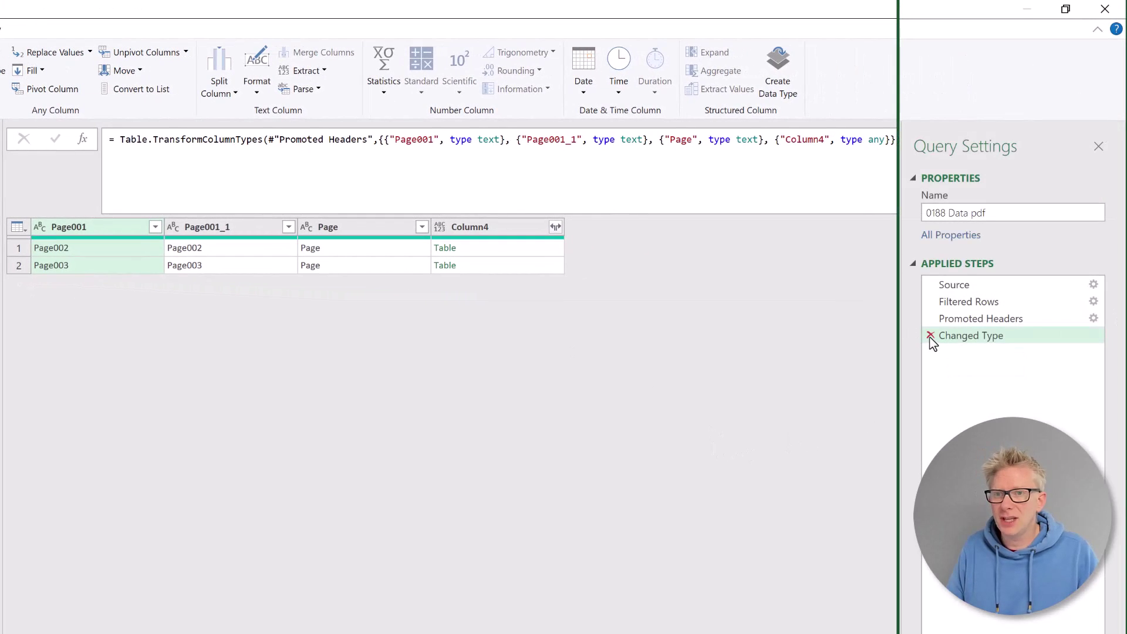
pyautogui.click(930, 336)
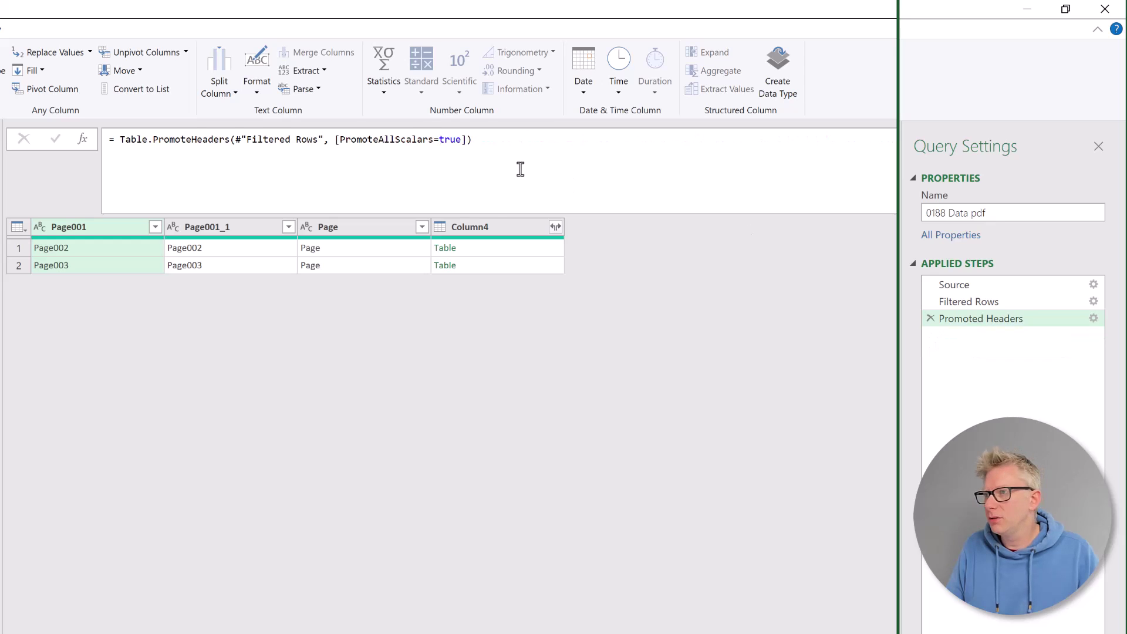
pyautogui.click(487, 141)
pyautogui.moveTo(472, 139); pyautogui.dragTo(112, 140)
pyautogui.hotkey('ctrl', 'c')
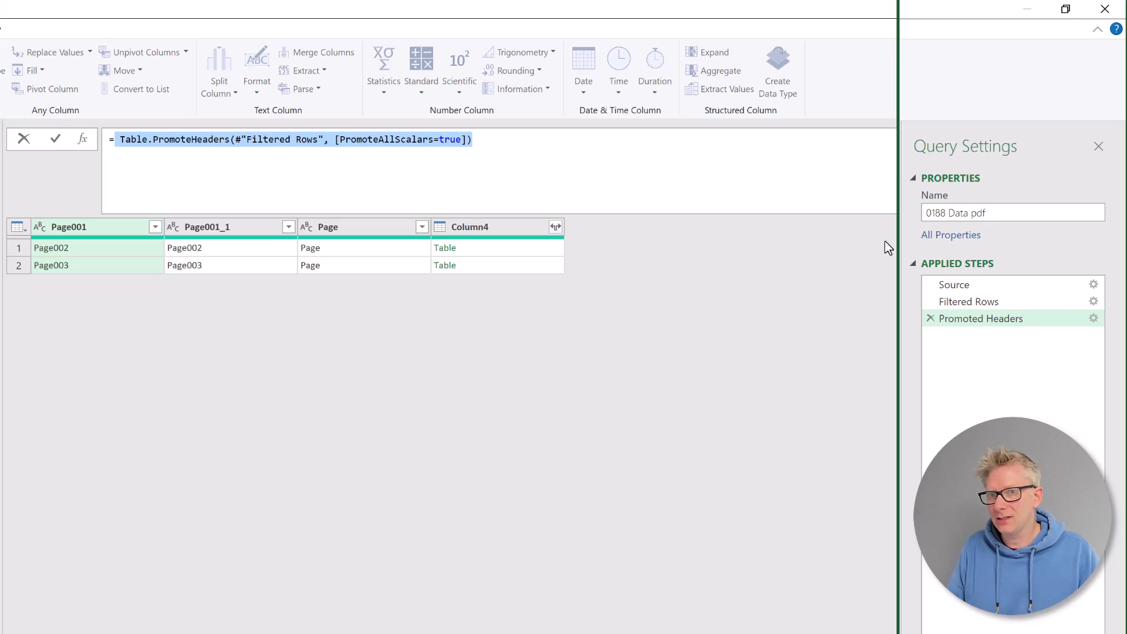
pyautogui.click(931, 321)
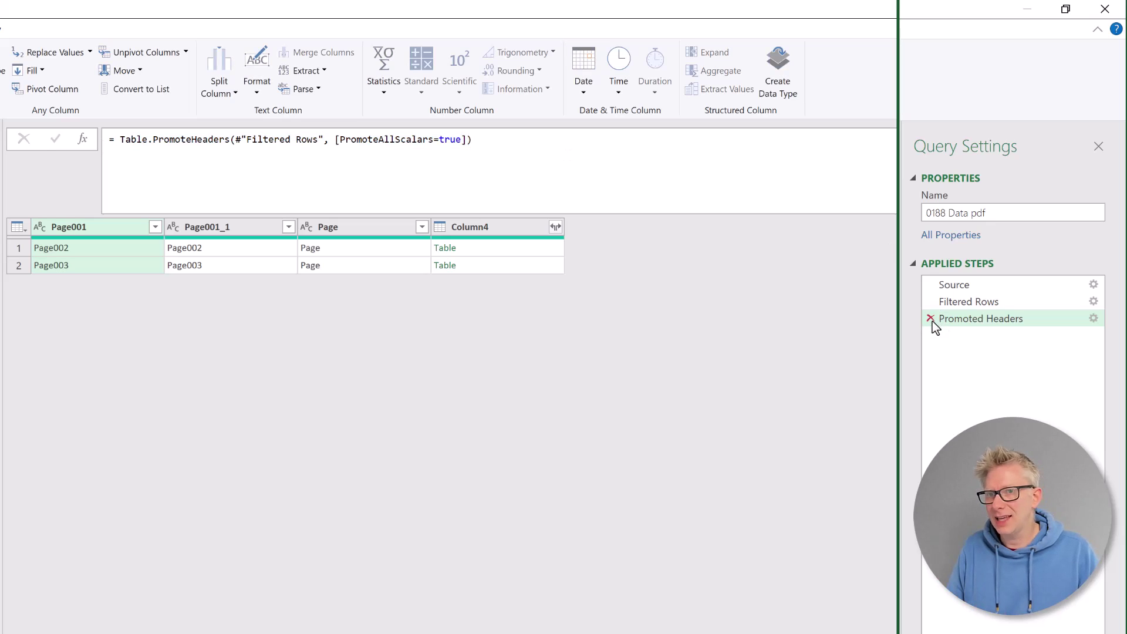
pyautogui.click(931, 320)
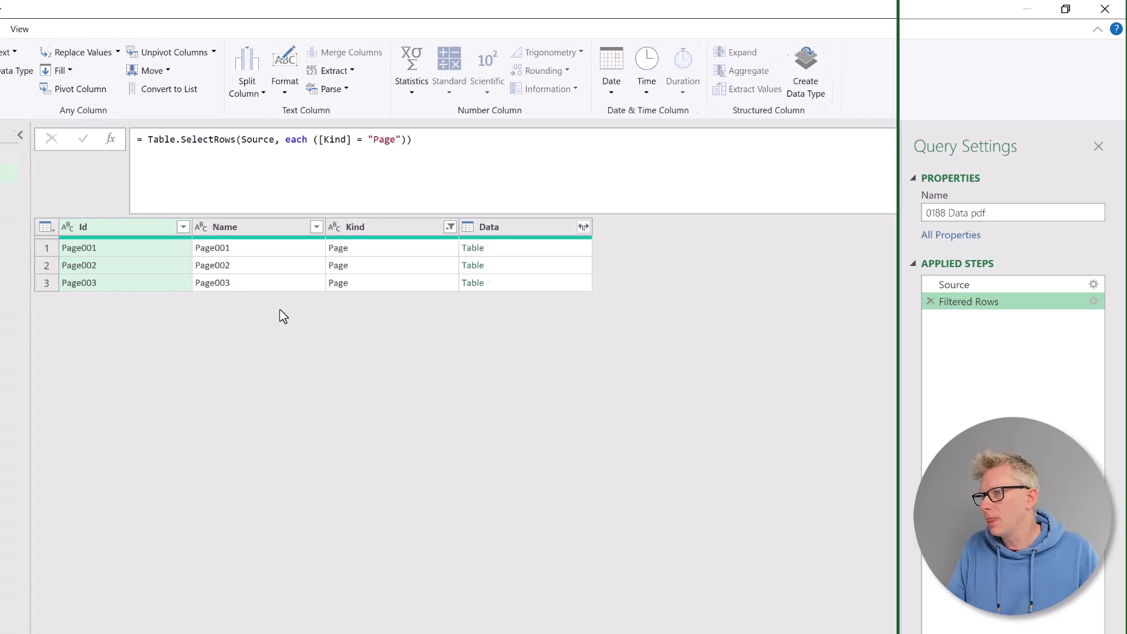
# - Extract the first 2 characters of each Kind value so Page becomes Pa
pyautogui.click(593, 226)
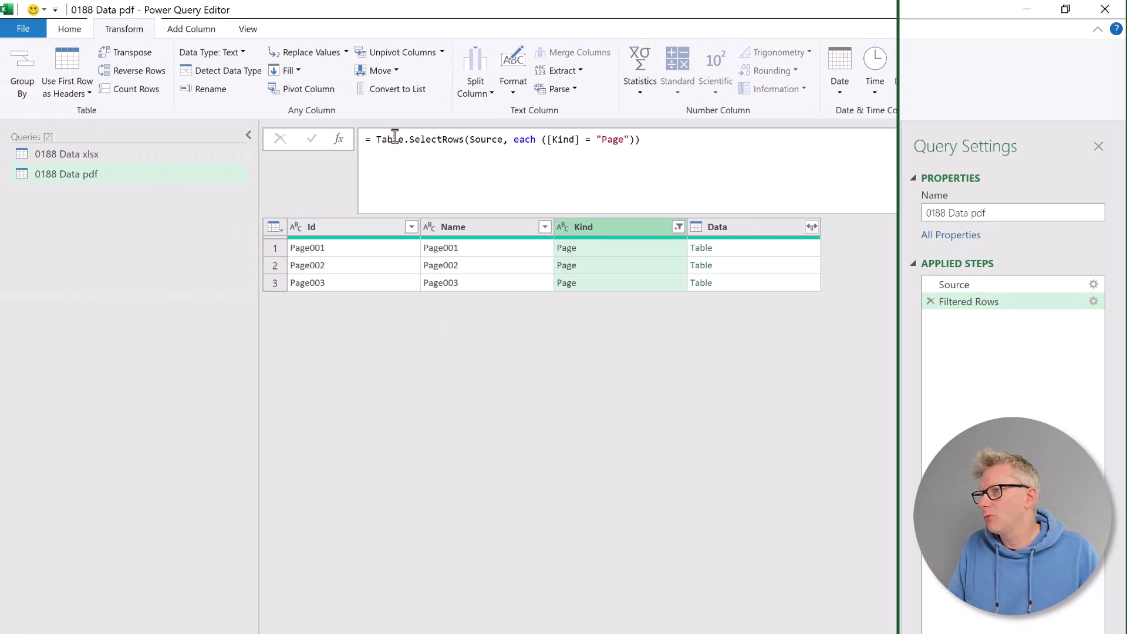
pyautogui.click(582, 72)
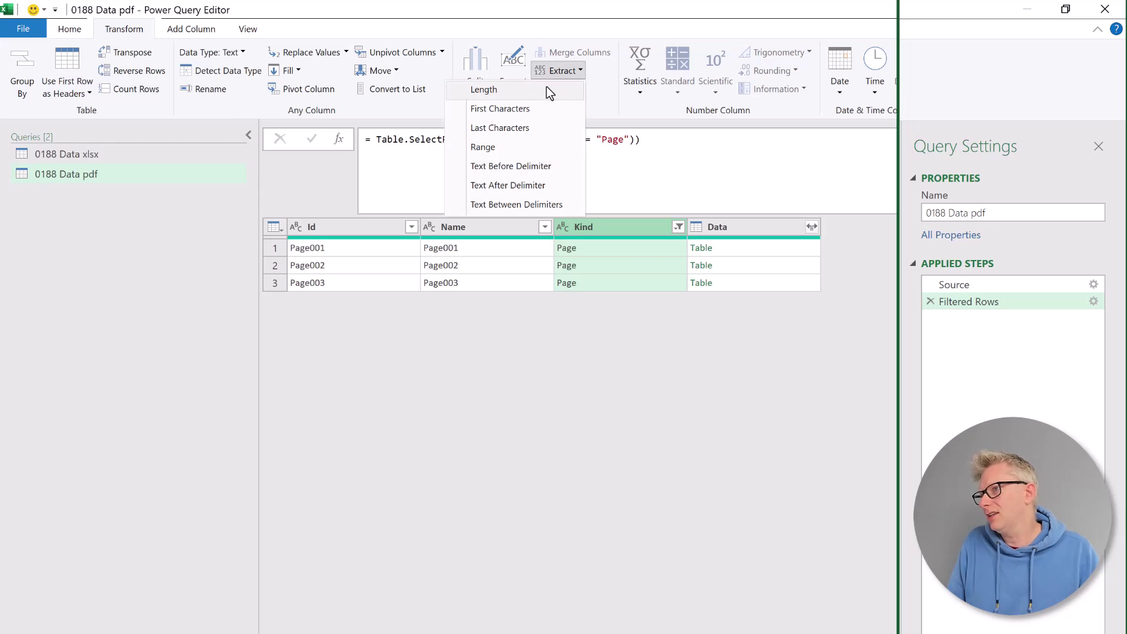
pyautogui.click(534, 109)
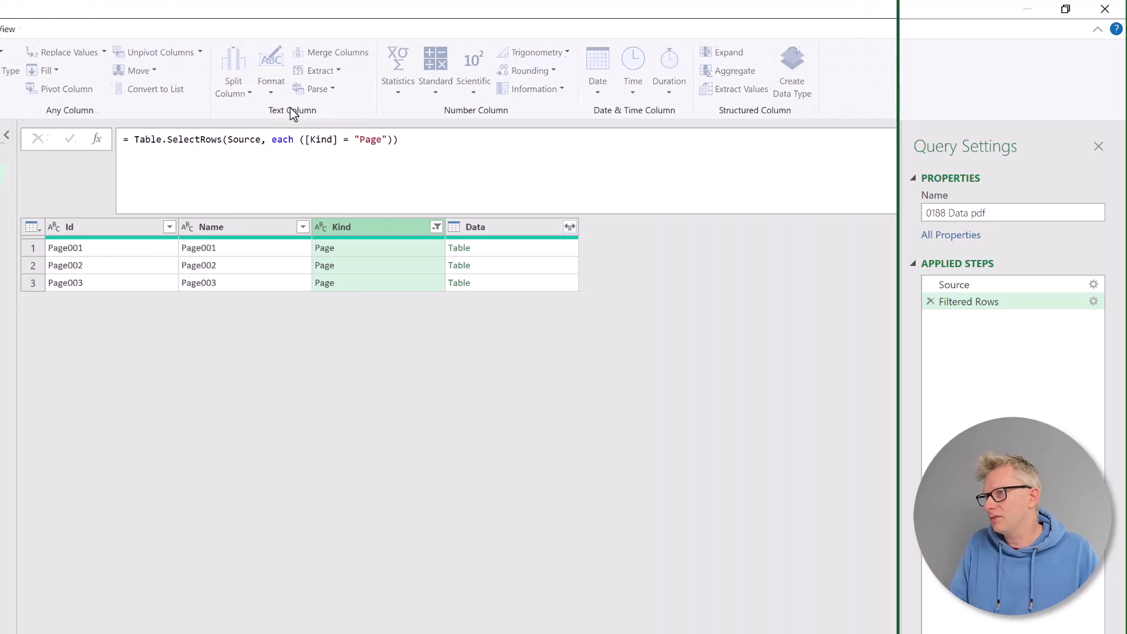
pyautogui.write('4')
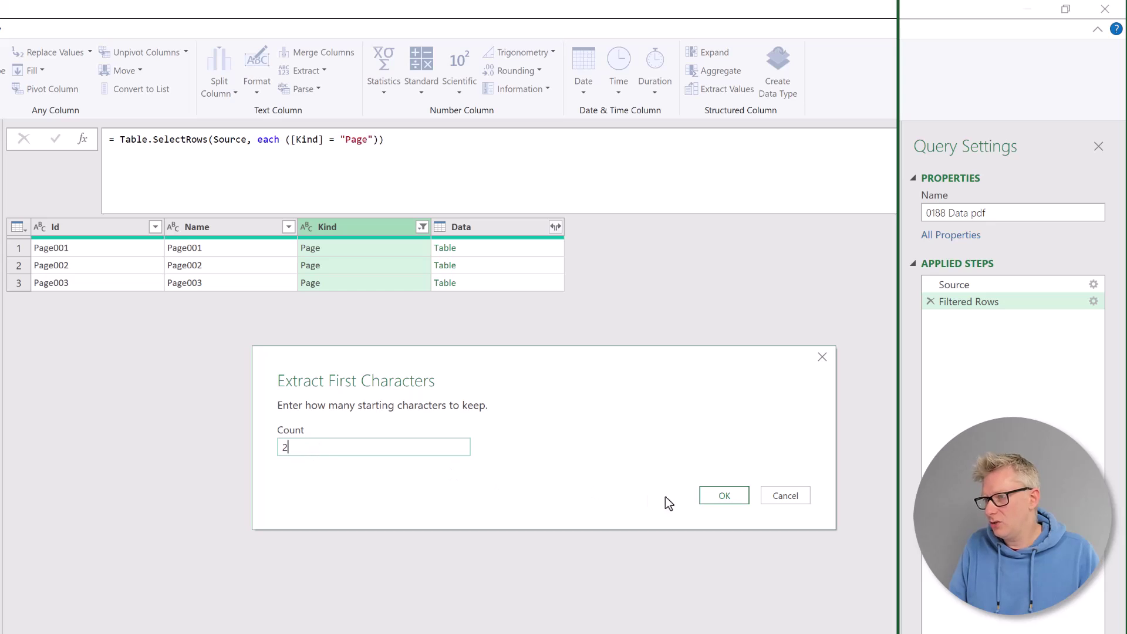
pyautogui.click(723, 497)
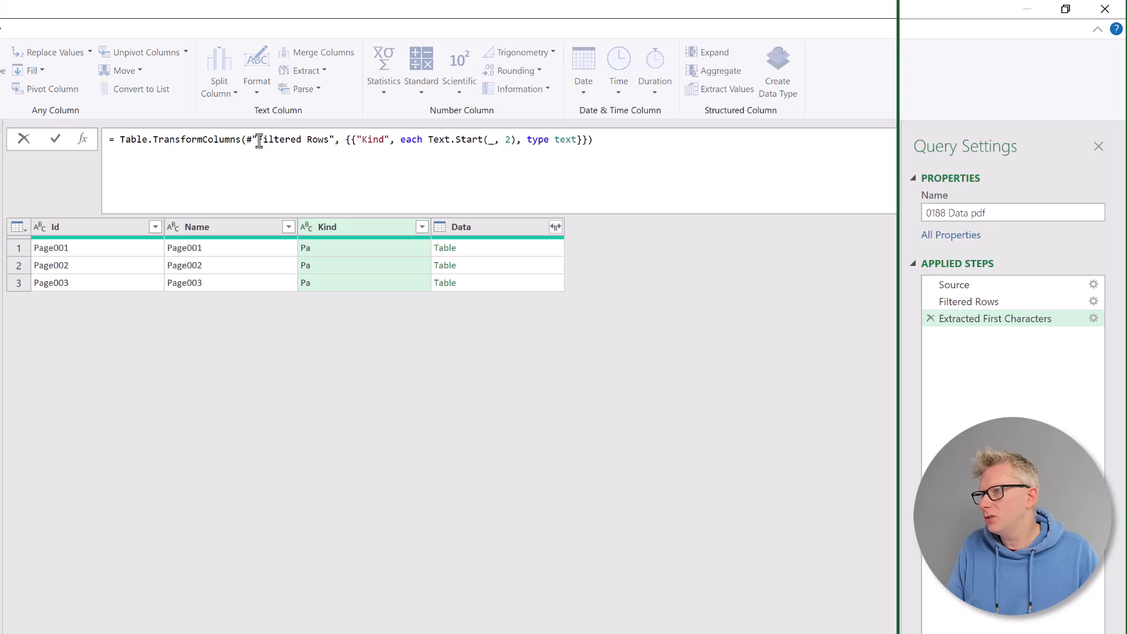
# - In the step formula, change the column "Kind" to "Data" and replace Text.Start with Table.PromoteHeaders
pyautogui.doubleClick(249, 140)
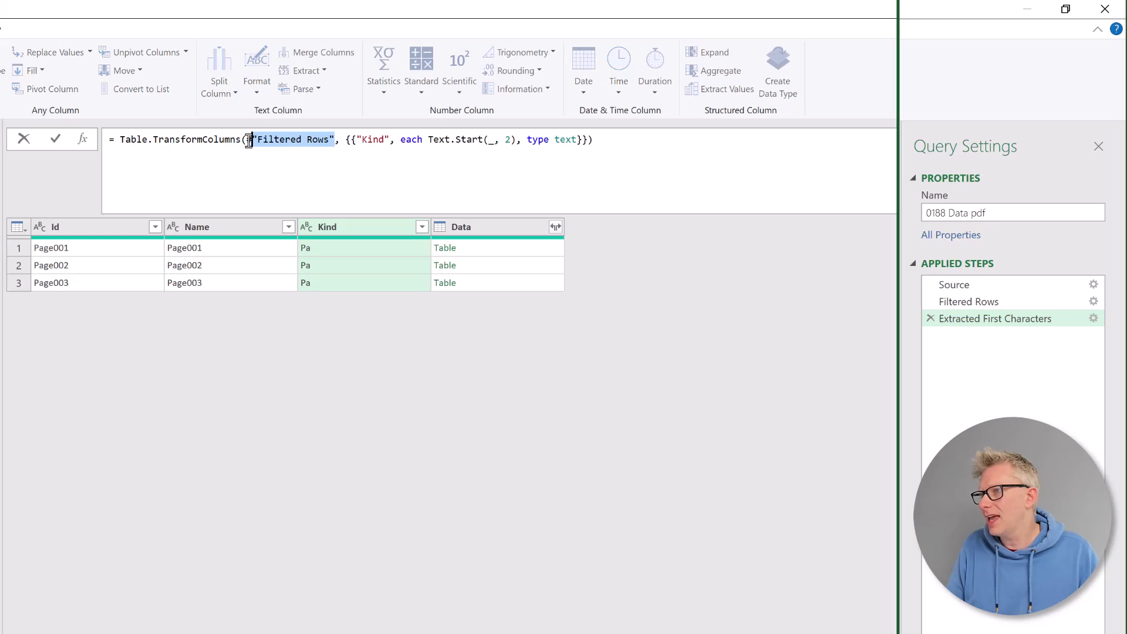
pyautogui.click(384, 140)
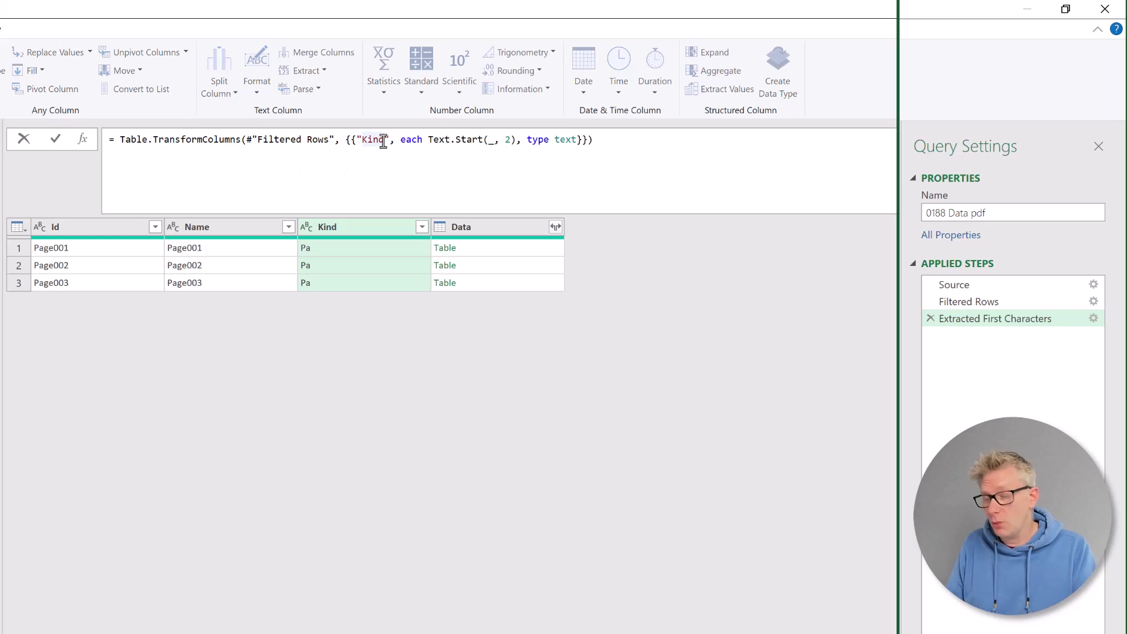
pyautogui.press('BackSpace')
pyautogui.press('BackSpace')
pyautogui.press('BackSpace')
pyautogui.press('BackSpace')
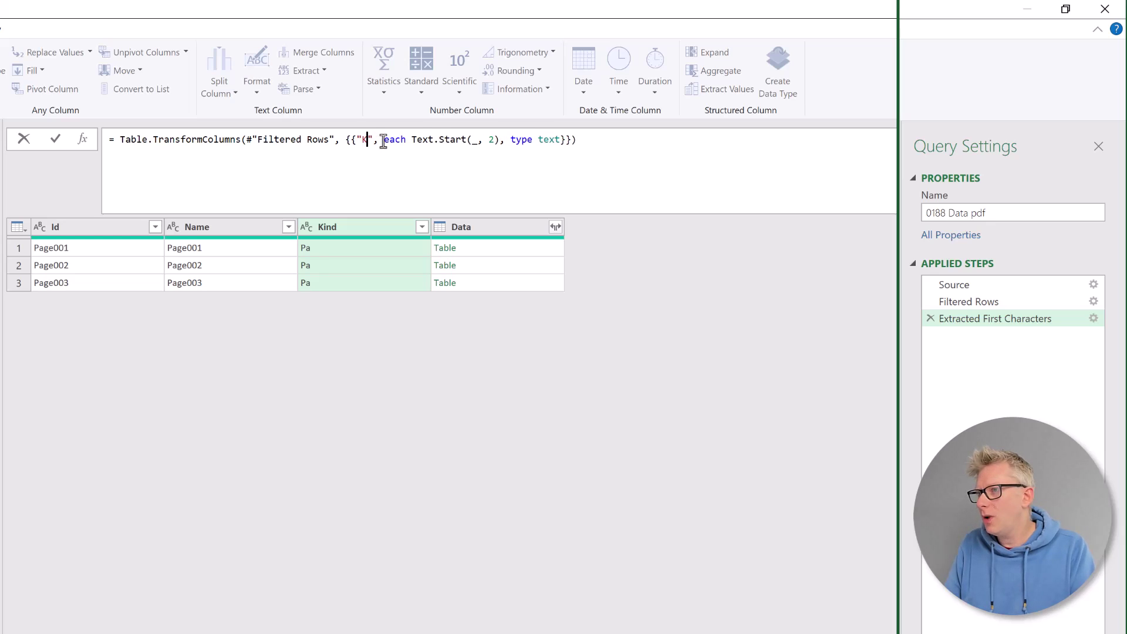
pyautogui.write('Date')
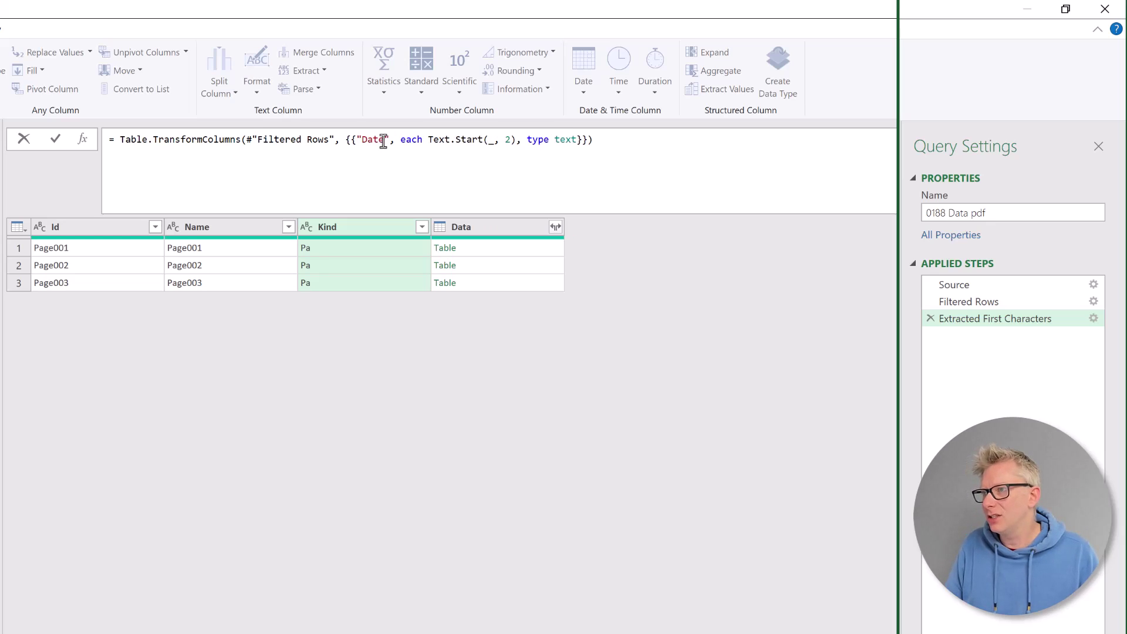
pyautogui.press('BackSpace')
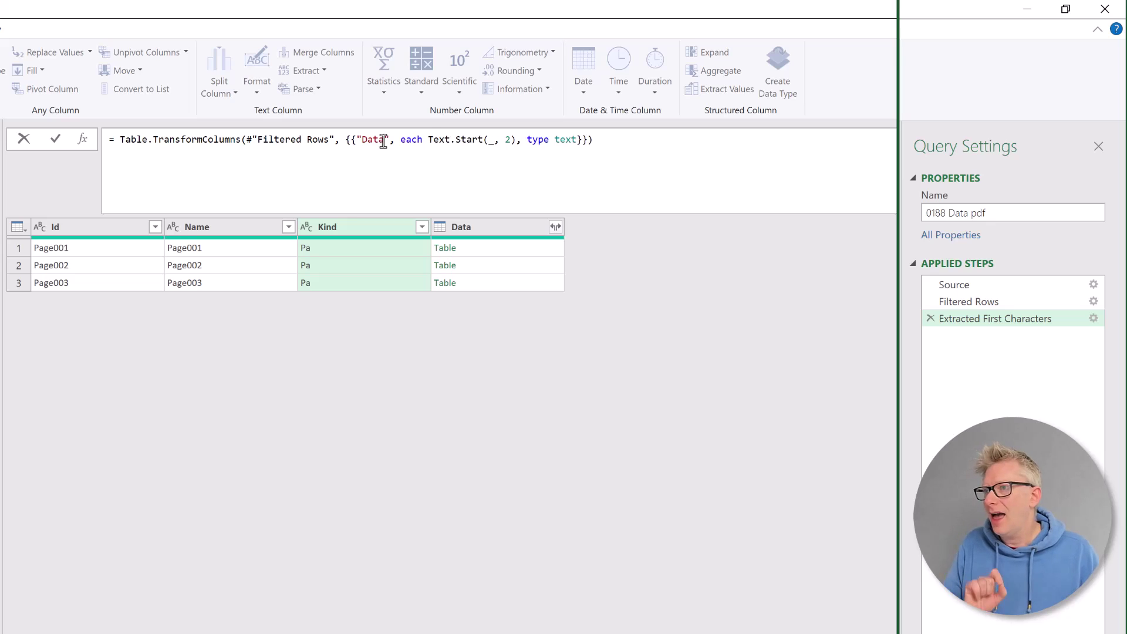
pyautogui.write('a')
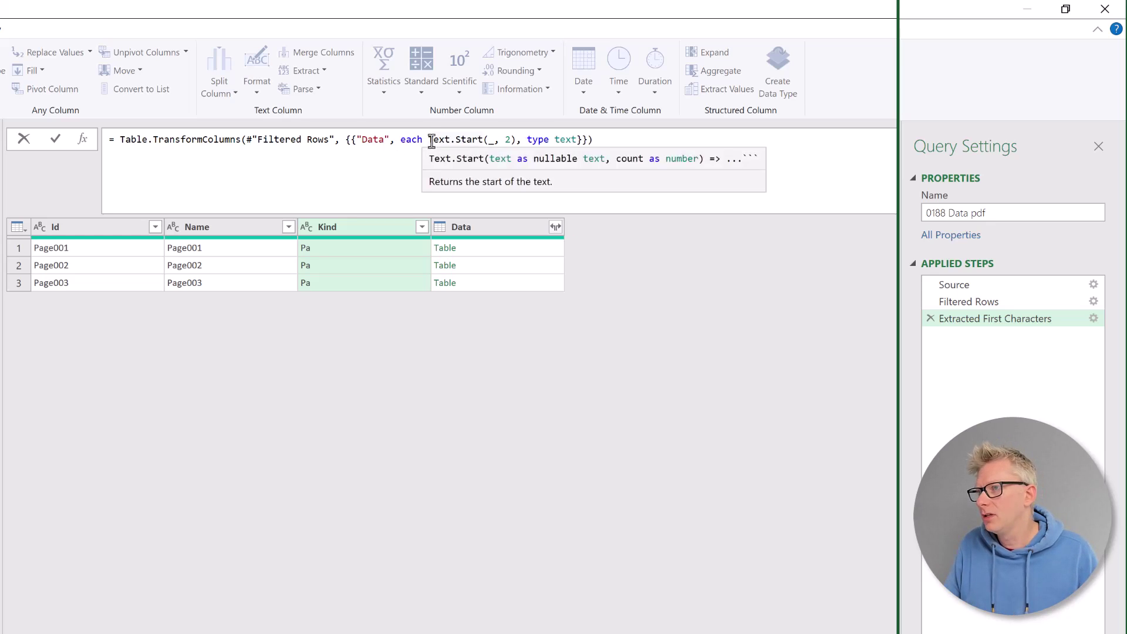
pyautogui.moveTo(429, 141); pyautogui.dragTo(515, 145)
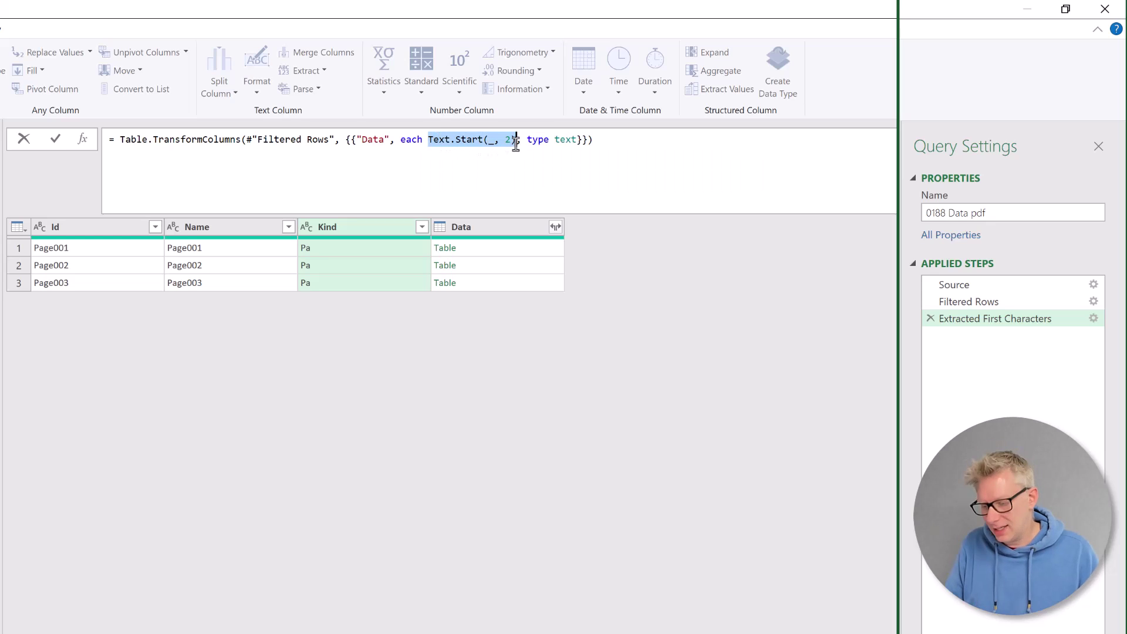
pyautogui.hotkey('ctrl', 'v')
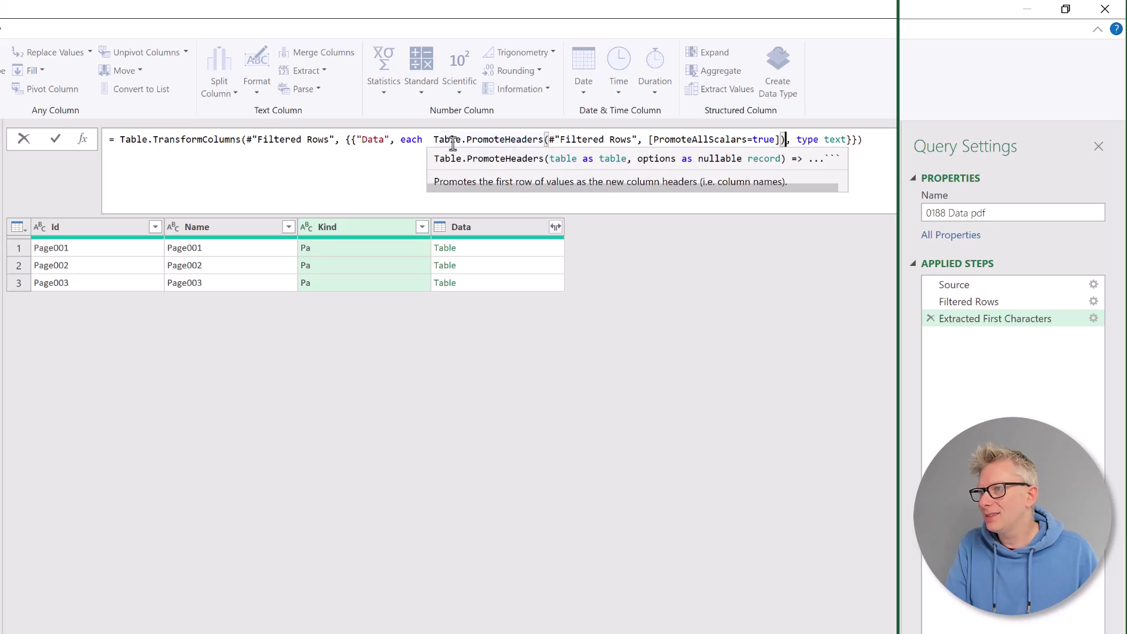
pyautogui.click(435, 140)
pyautogui.press('BackSpace')
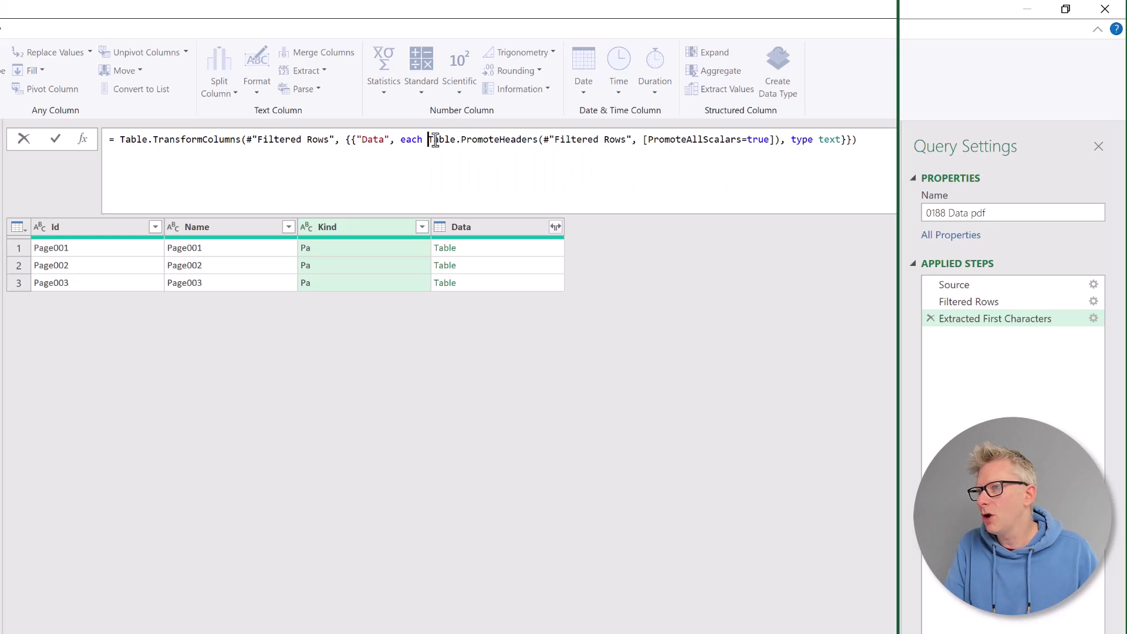
# - Pass _ to Table.PromoteHeaders, set the return type to table, and commit the formula
pyautogui.moveTo(631, 139); pyautogui.dragTo(544, 139)
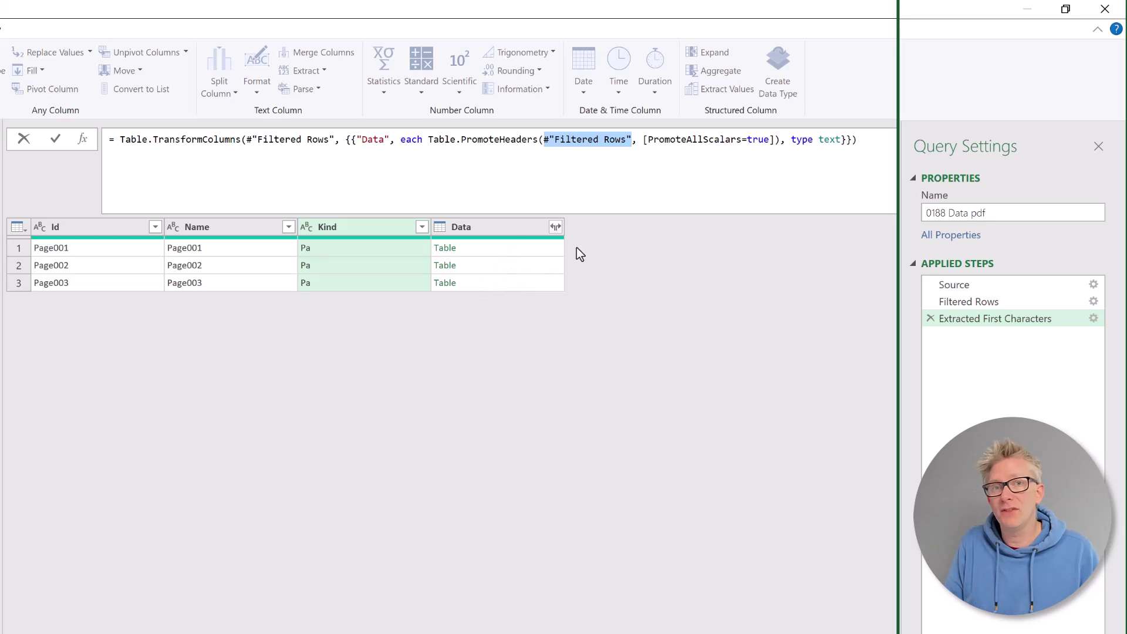
pyautogui.moveTo(612, 147)
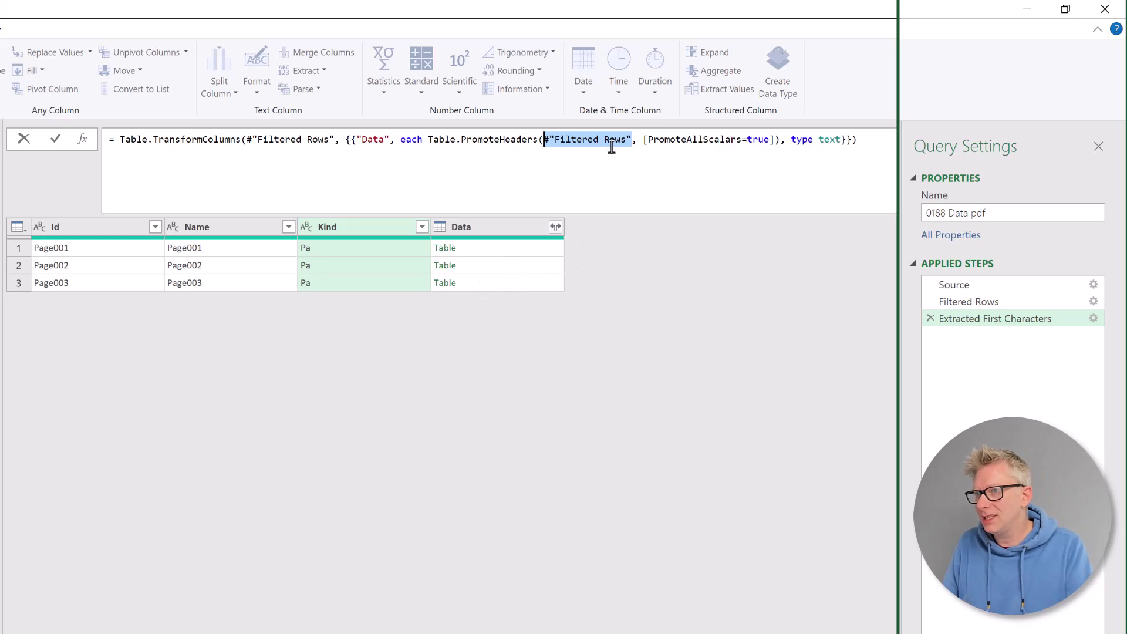
pyautogui.write('_')
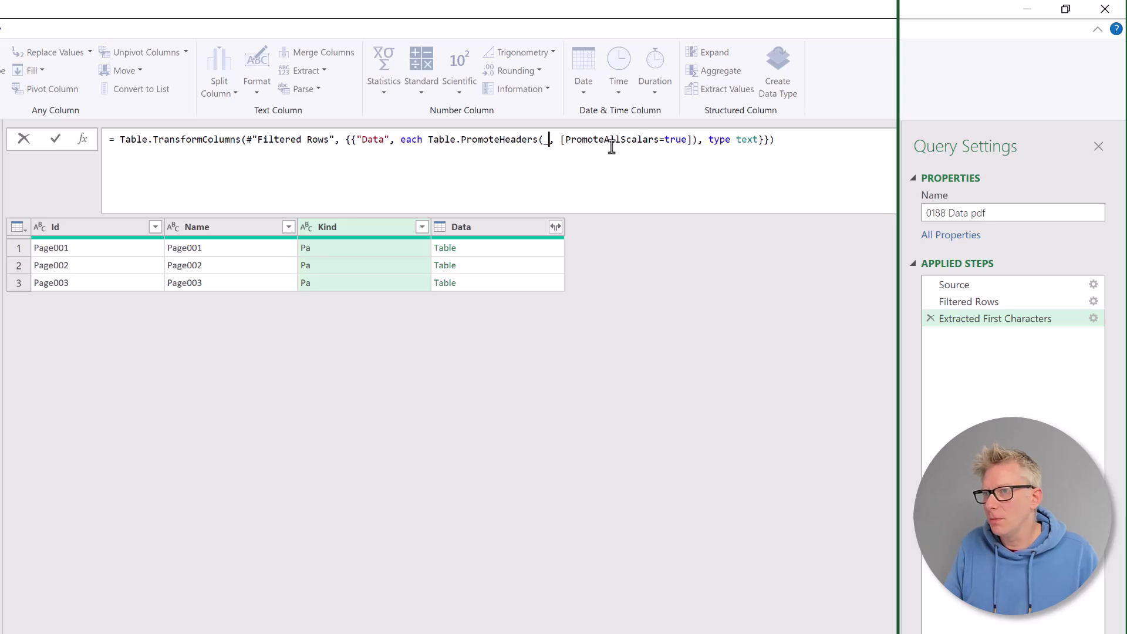
pyautogui.moveTo(737, 140); pyautogui.dragTo(758, 141)
pyautogui.write('table')
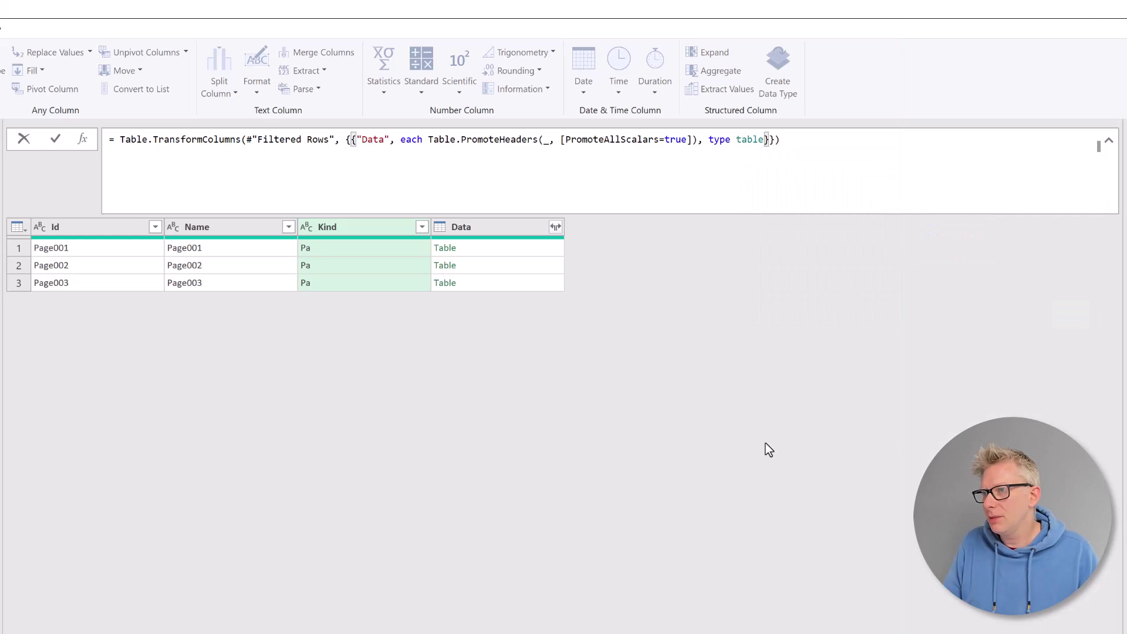
pyautogui.press('Return')
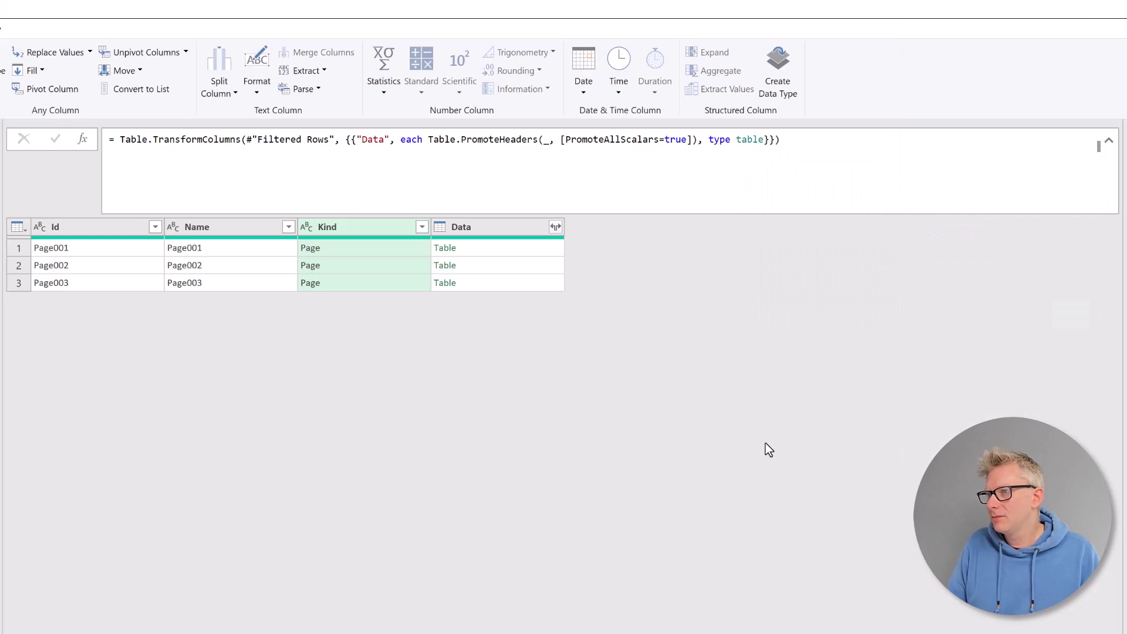
# - Preview the three nested tables to verify their headers, then delete the Id and Kind columns
pyautogui.click(531, 249)
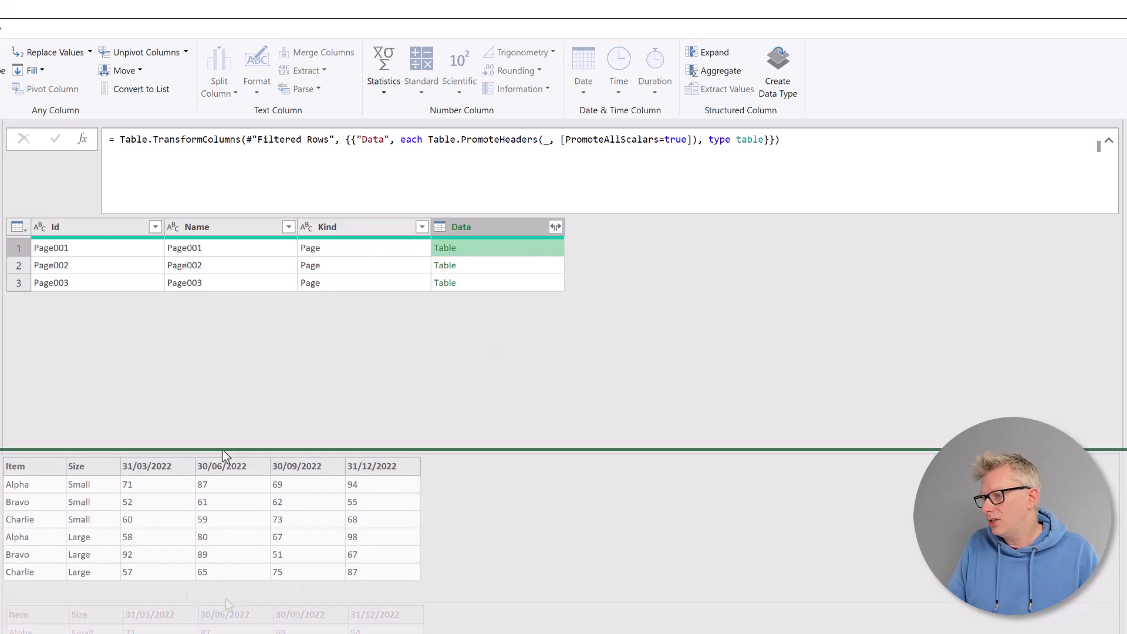
pyautogui.click(509, 262)
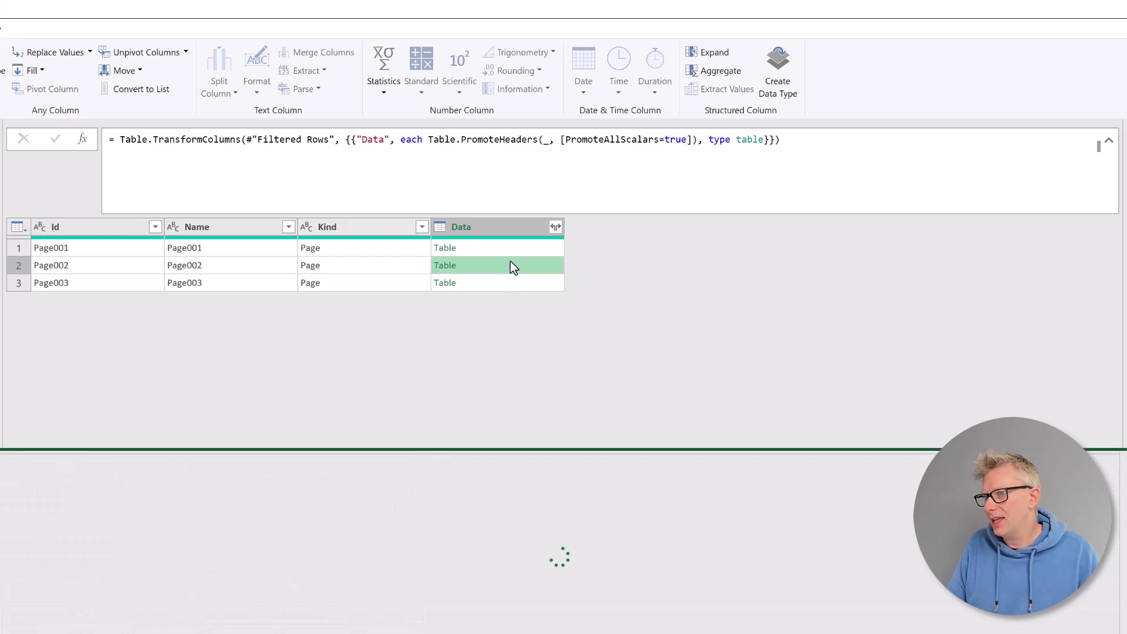
pyautogui.click(498, 283)
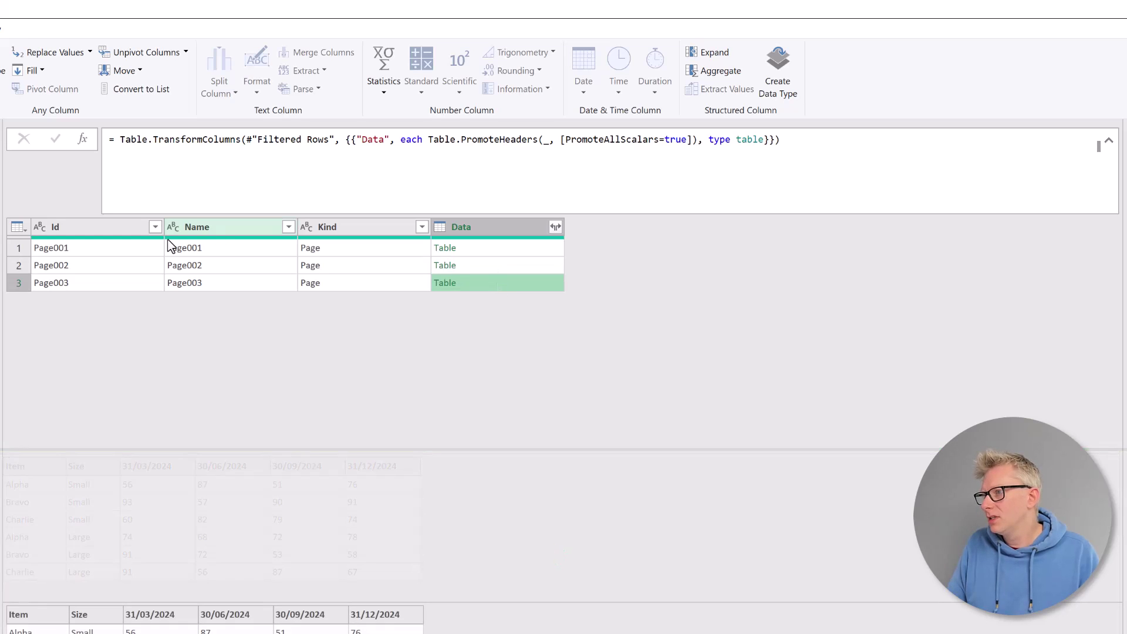
pyautogui.click(125, 226)
pyautogui.keyDown('ctrl'); pyautogui.click(354, 226); pyautogui.keyUp('ctrl')
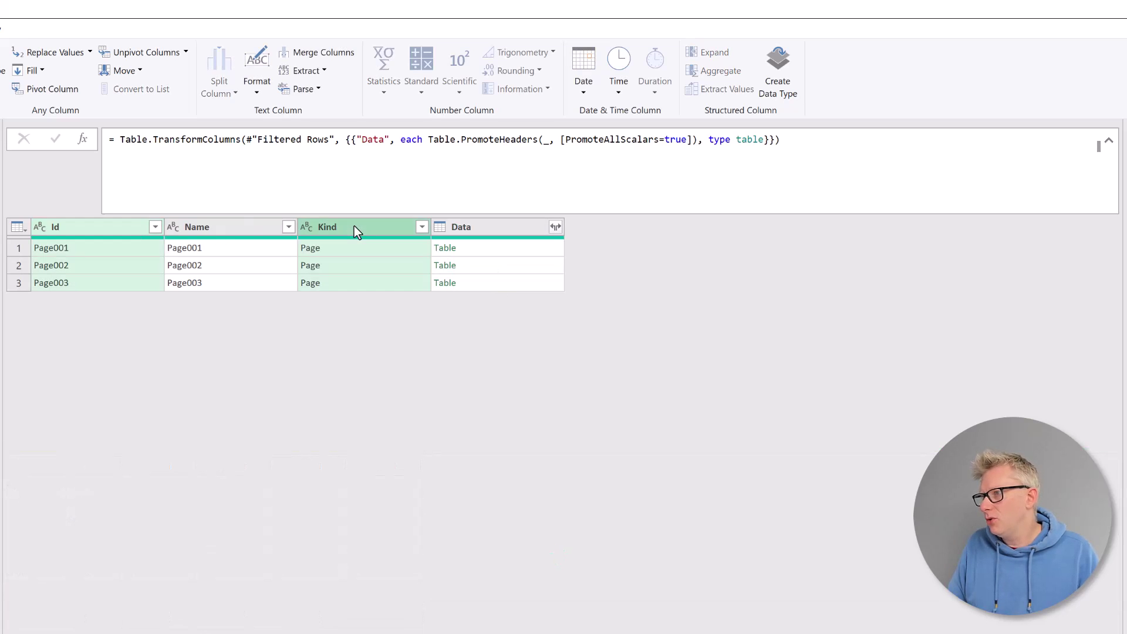
pyautogui.press('Delete')
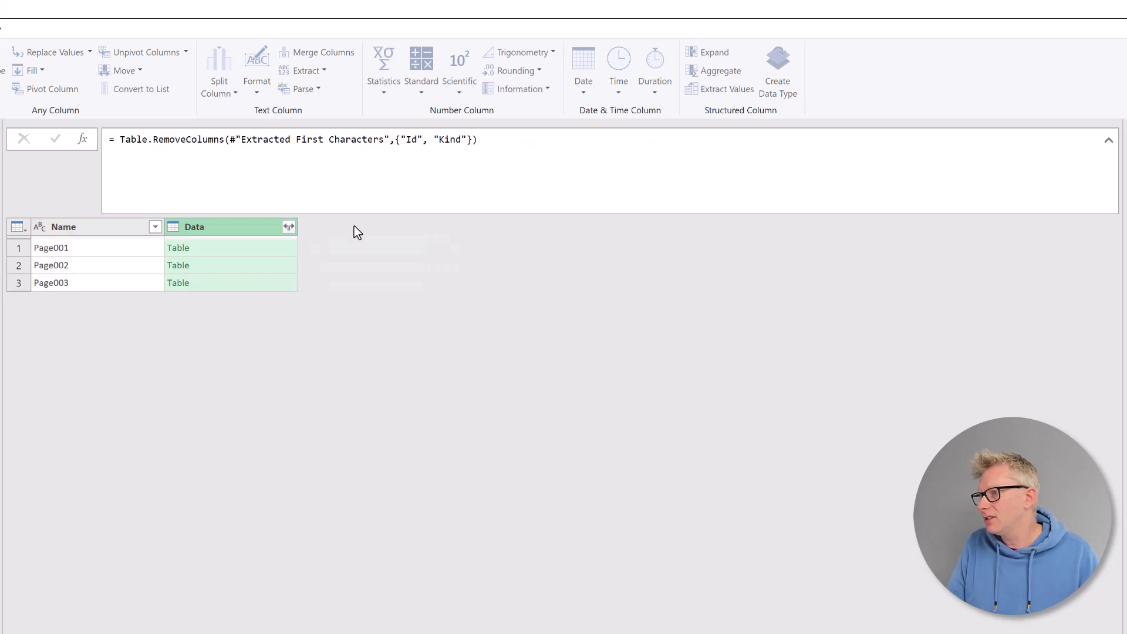
# - Expand the PDF query's Data tables and unpivot all columns except Name, Item and Size
pyautogui.click(290, 227)
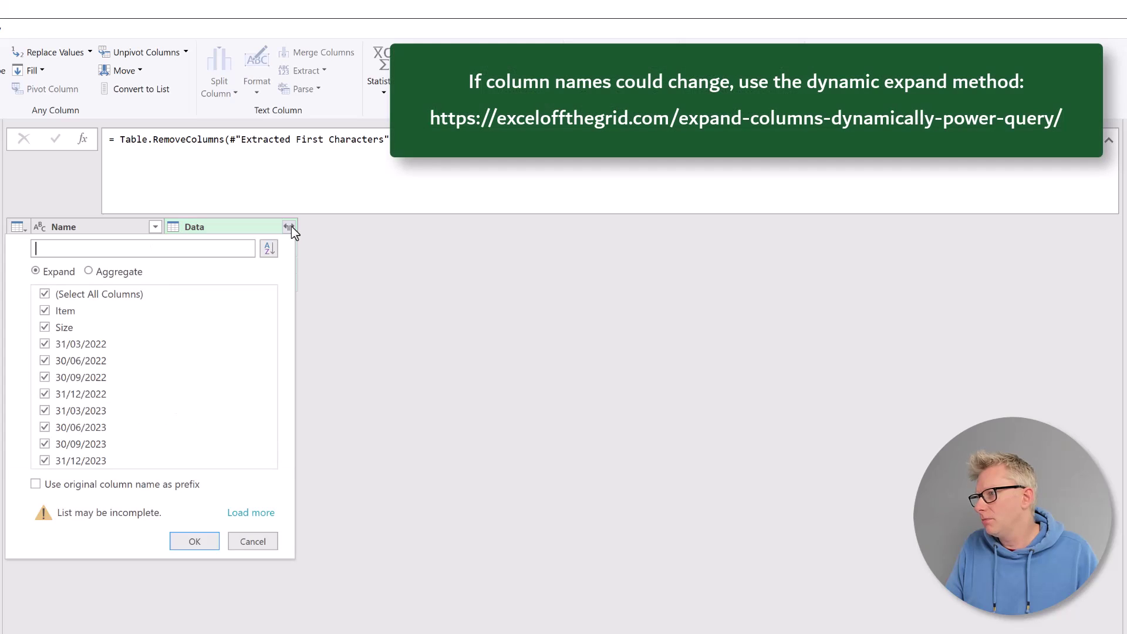
pyautogui.click(191, 541)
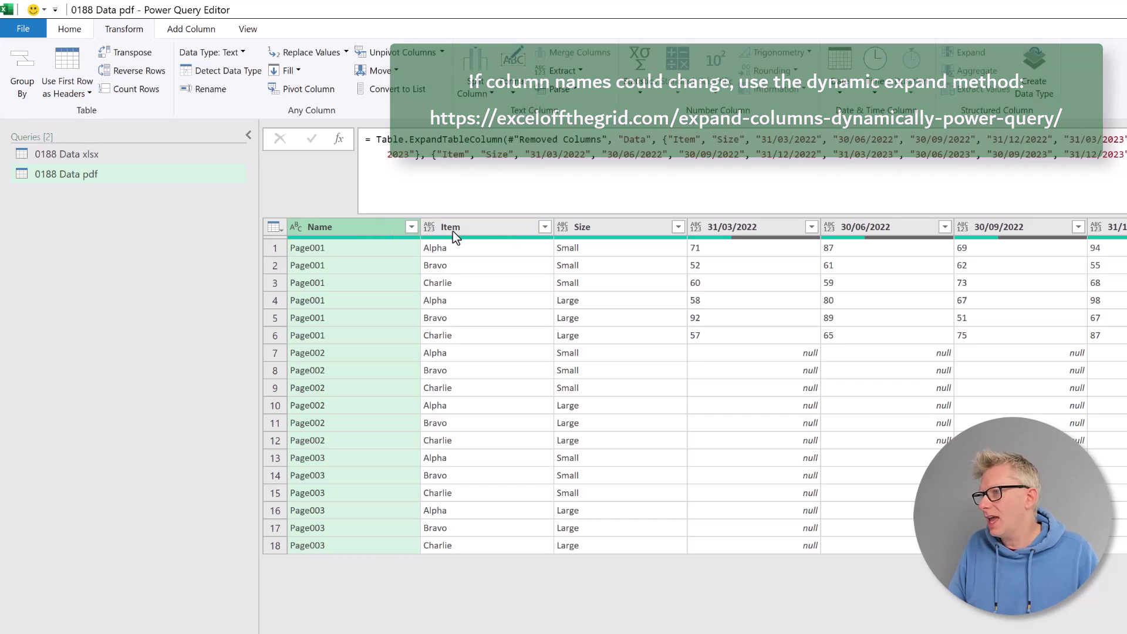
pyautogui.keyDown('shift'); pyautogui.click(520, 234); pyautogui.keyUp('shift')
pyautogui.keyDown('shift'); pyautogui.click(625, 226); pyautogui.keyUp('shift')
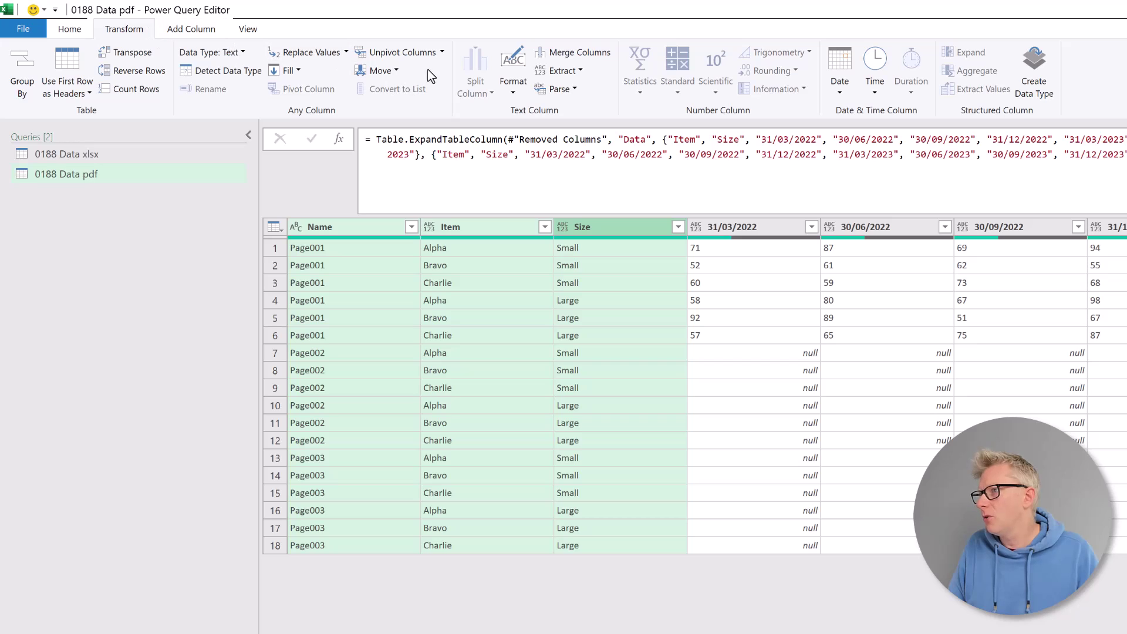
pyautogui.click(443, 52)
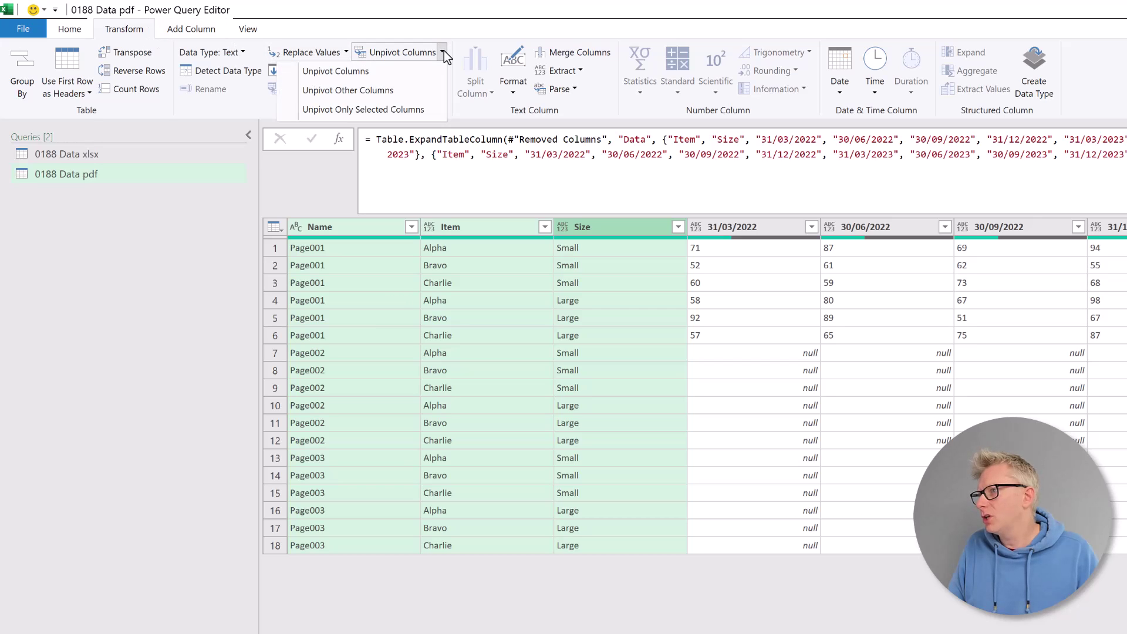
pyautogui.click(431, 90)
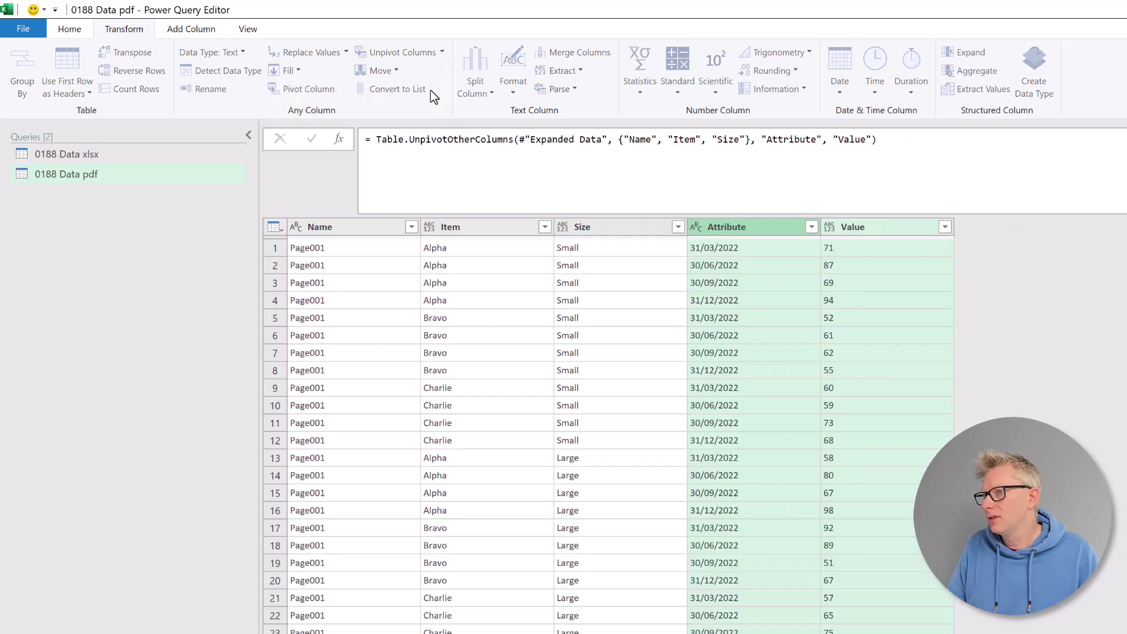